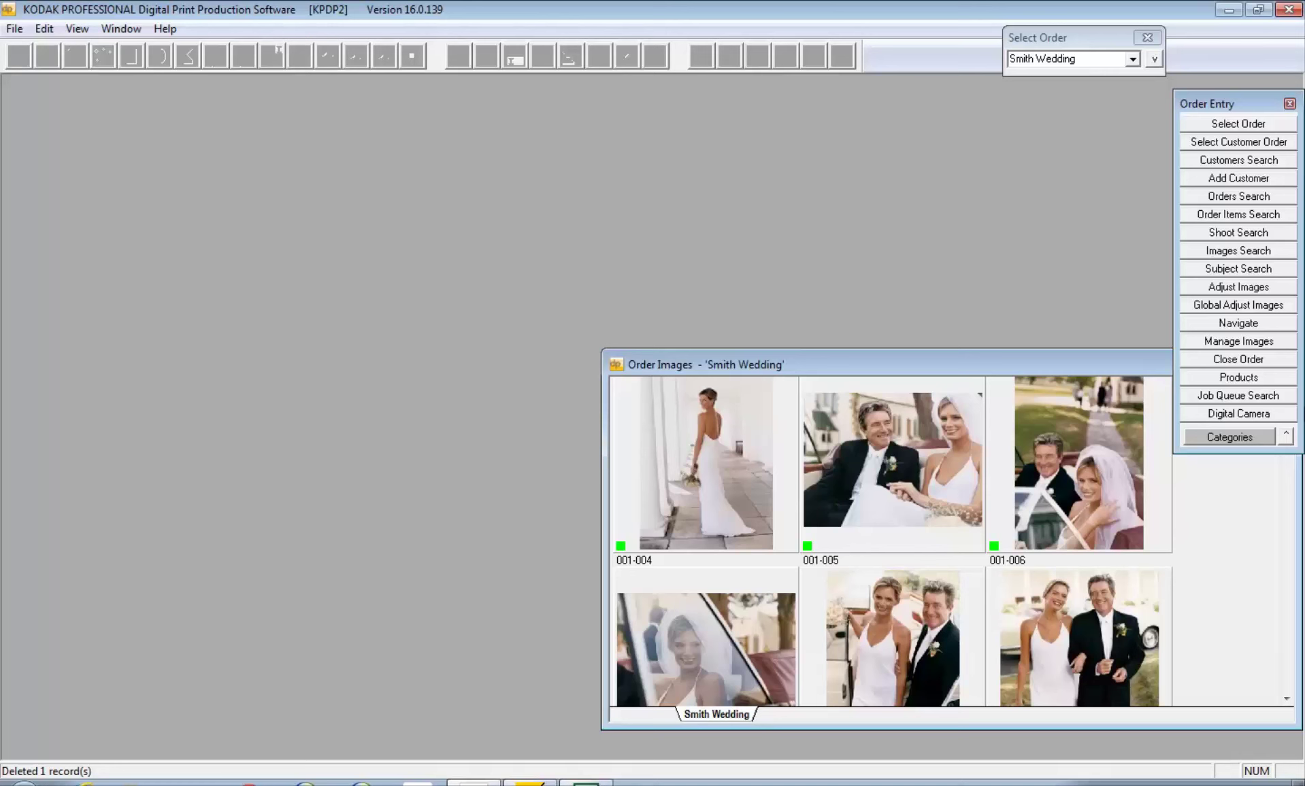
# Switch DP2's task panel from Order Entry to the Analyzing category
pyautogui.click(1233, 438)
pyautogui.click(1258, 178)
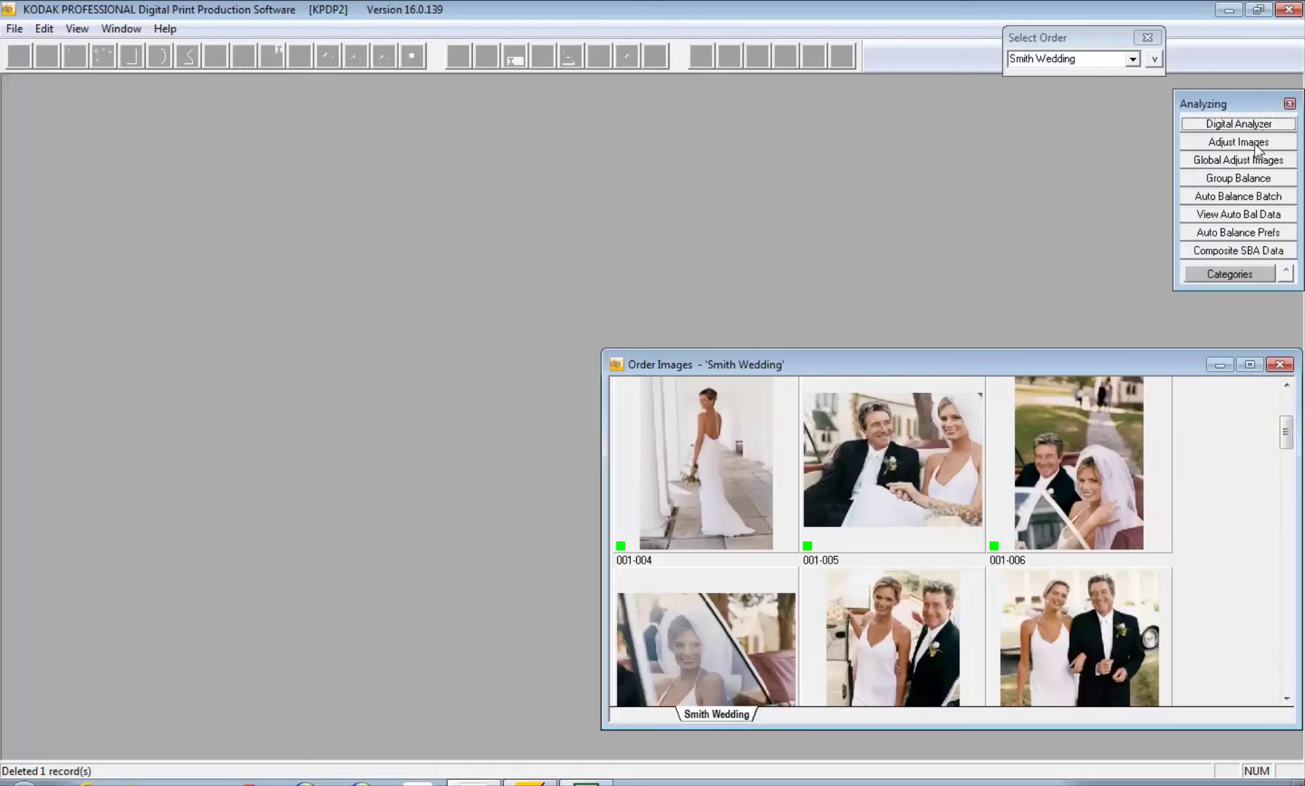
# Open Auto Balance Batch for the Smith Wedding order with the Red Correction_Evening setup loaded
pyautogui.click(1272, 198)
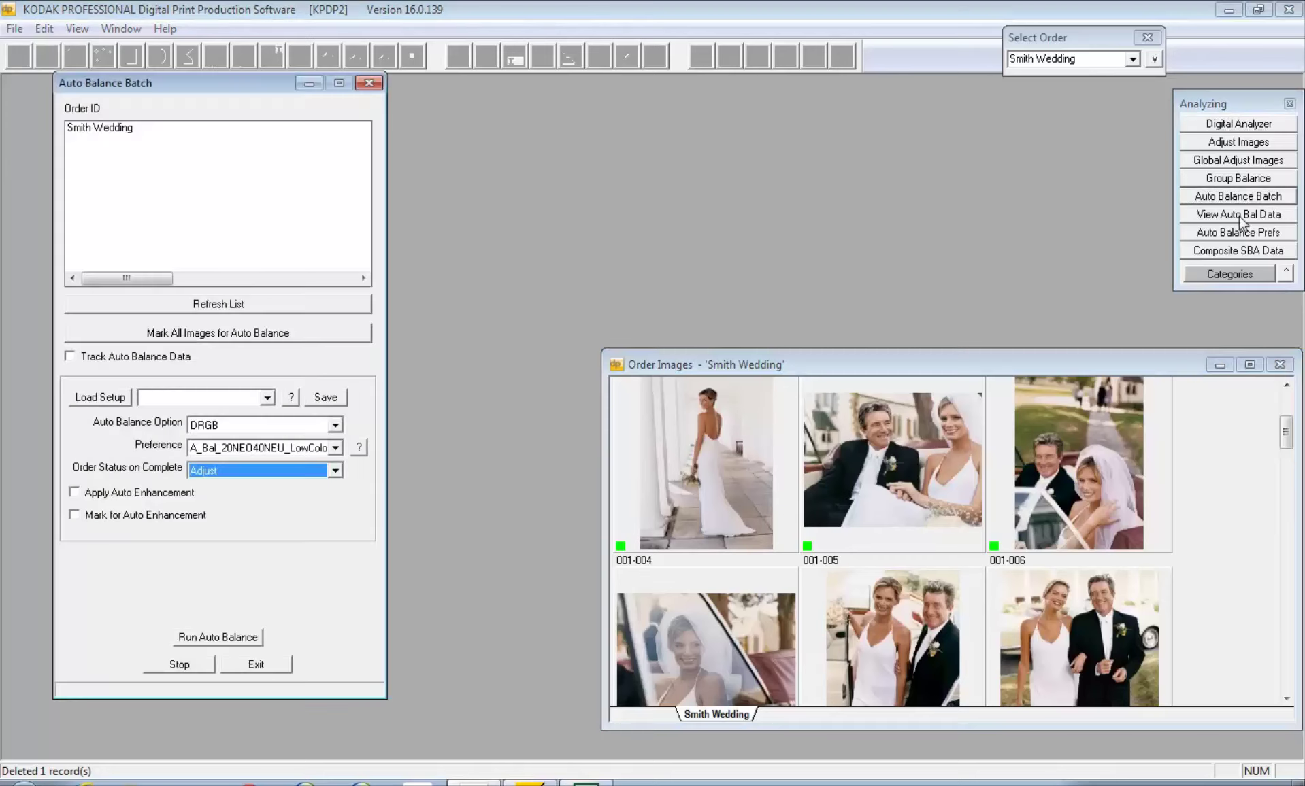
pyautogui.moveTo(212, 81); pyautogui.dragTo(568, 93)
pyautogui.click(489, 137)
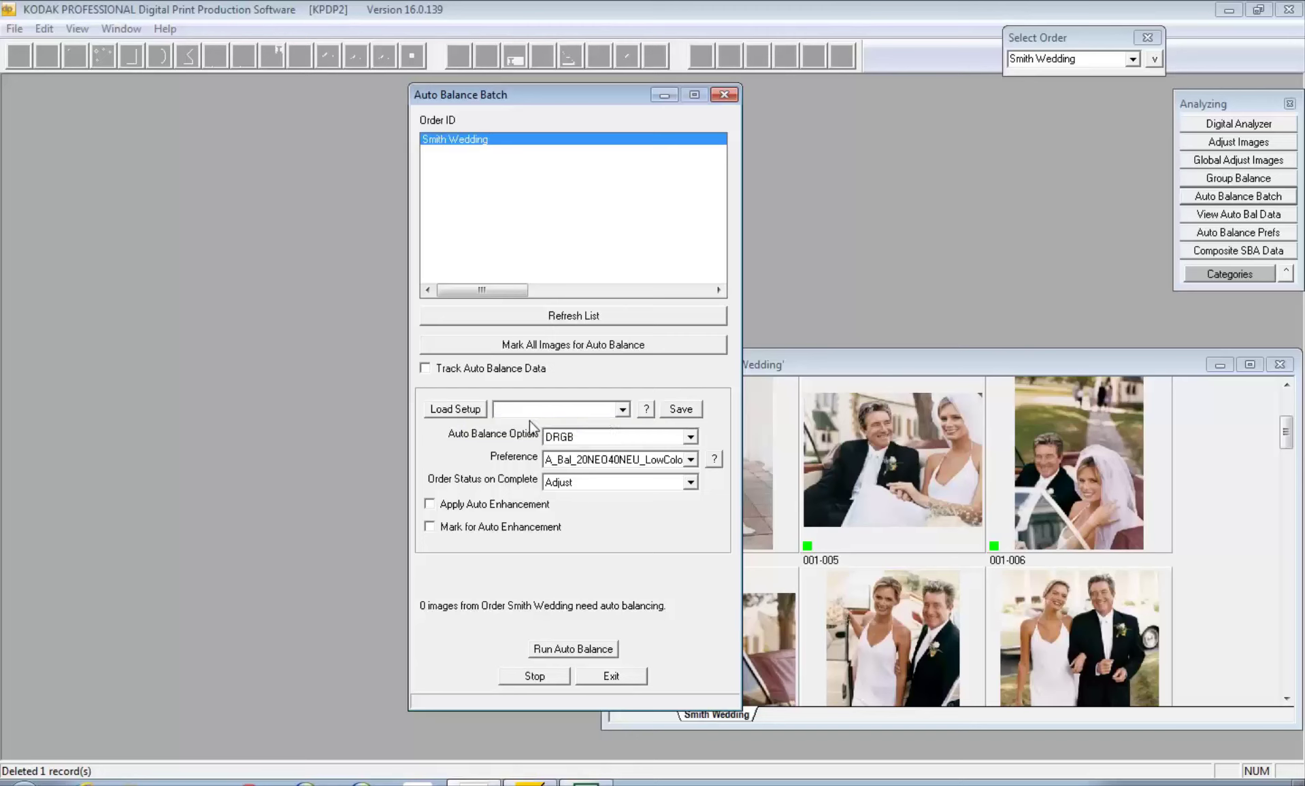
pyautogui.click(622, 409)
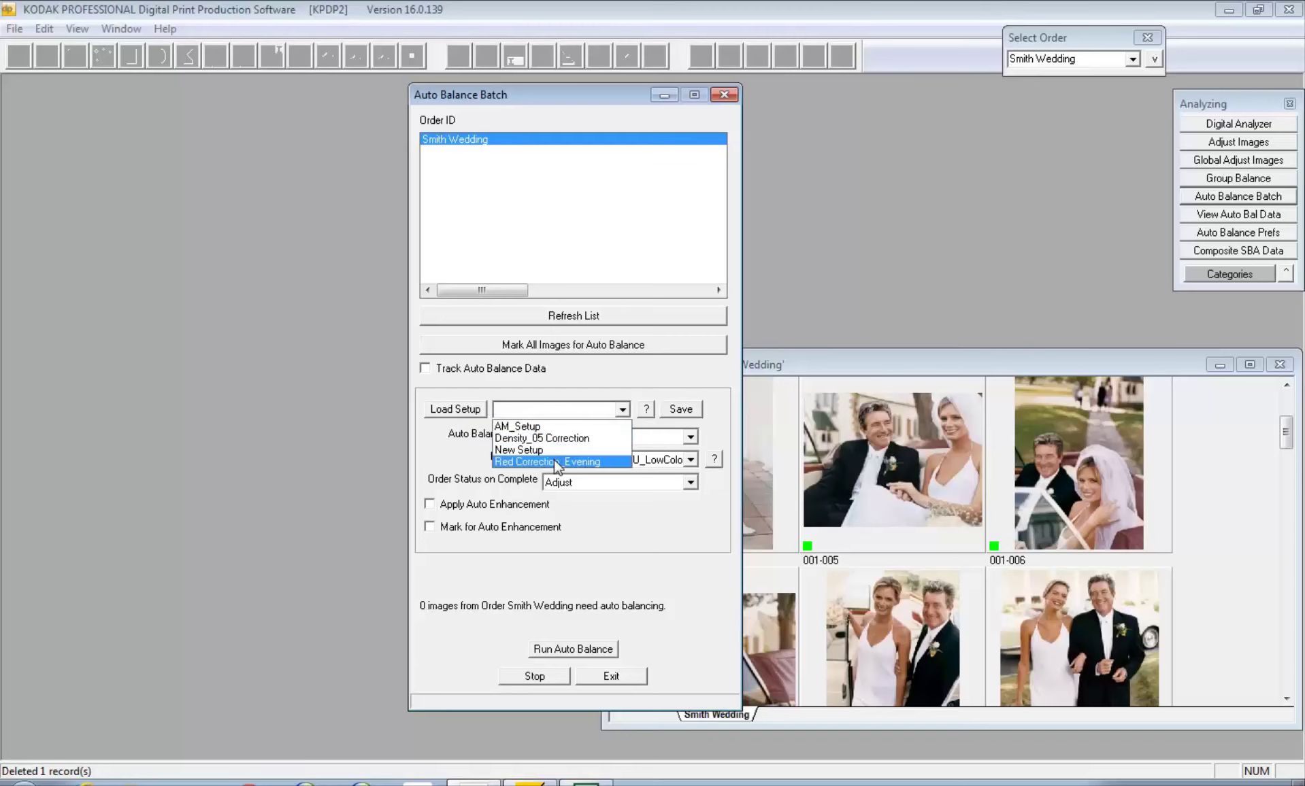
pyautogui.click(557, 462)
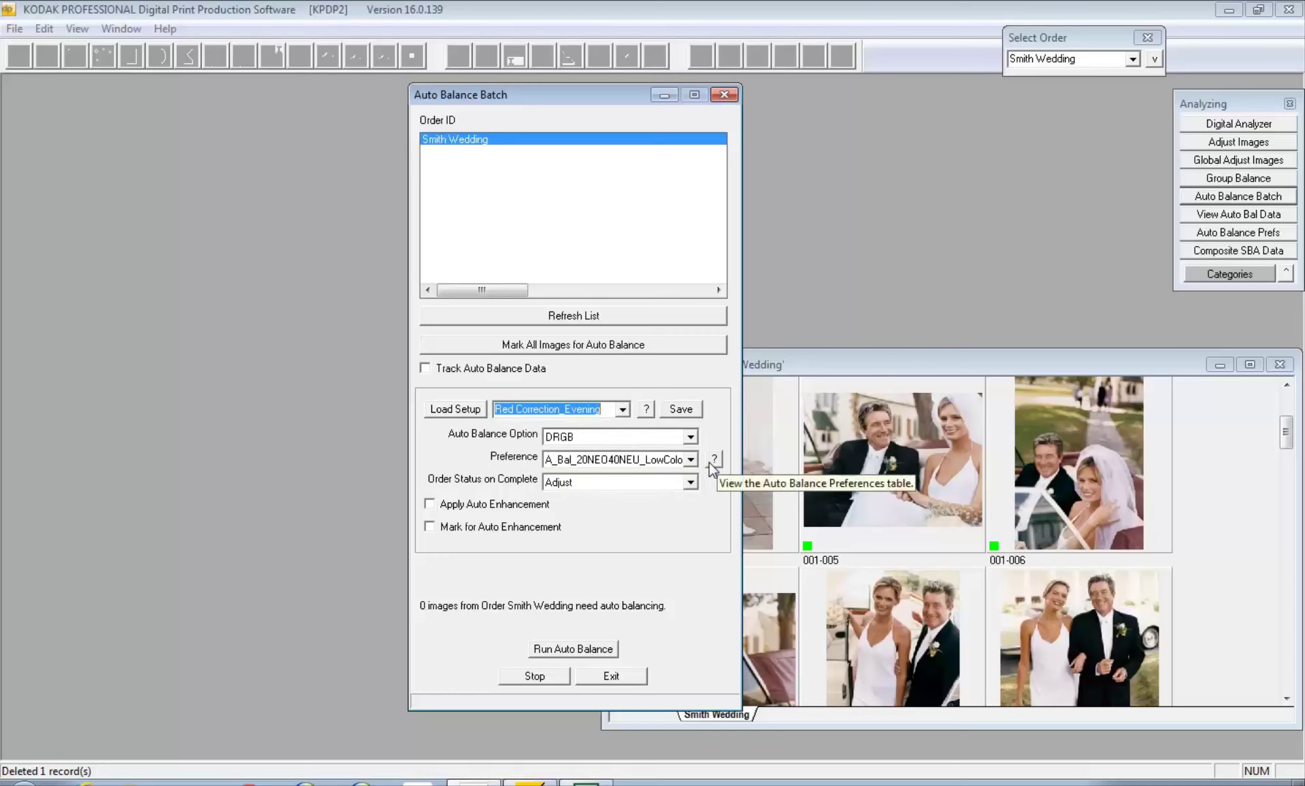
# Open the Auto Balance Preferences table, close the batch window, and enlarge the table to show all seven setups
pyautogui.click(714, 461)
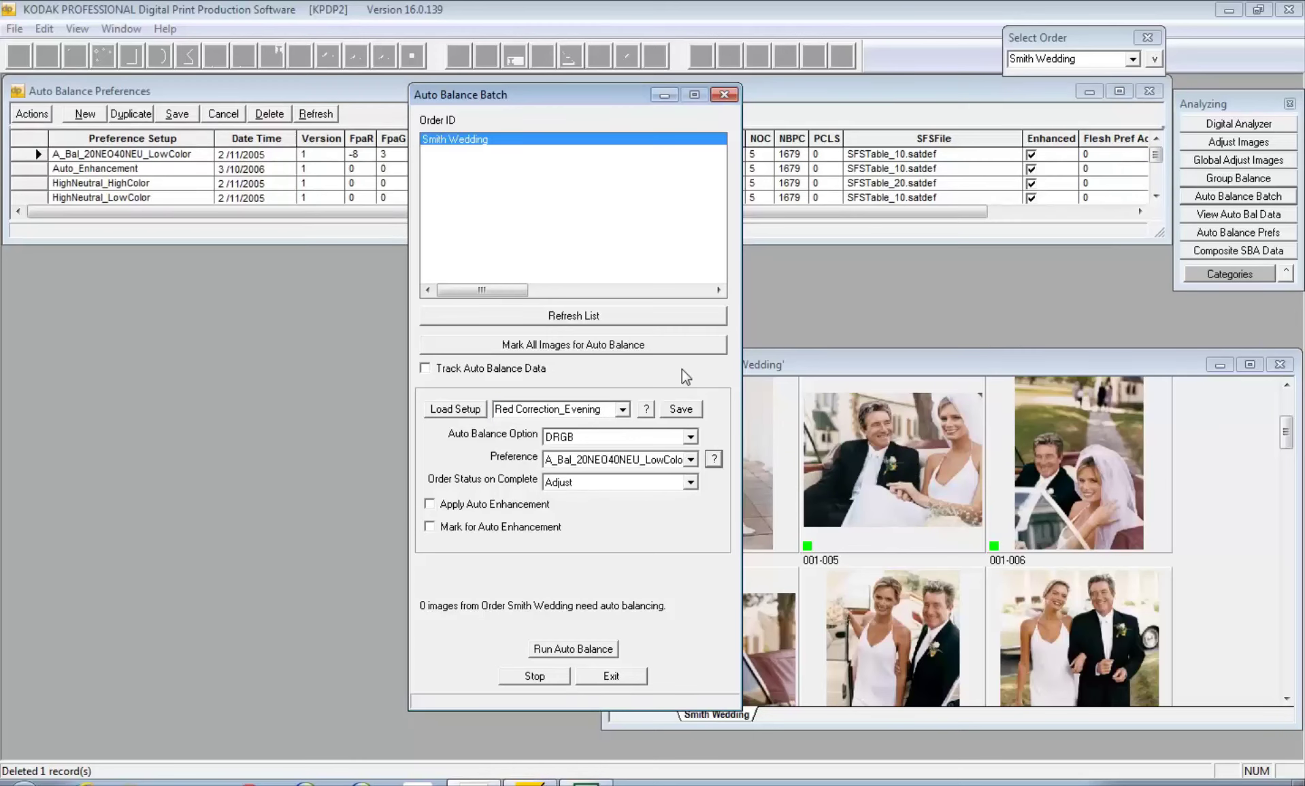
pyautogui.click(720, 96)
pyautogui.moveTo(542, 243); pyautogui.dragTo(527, 299)
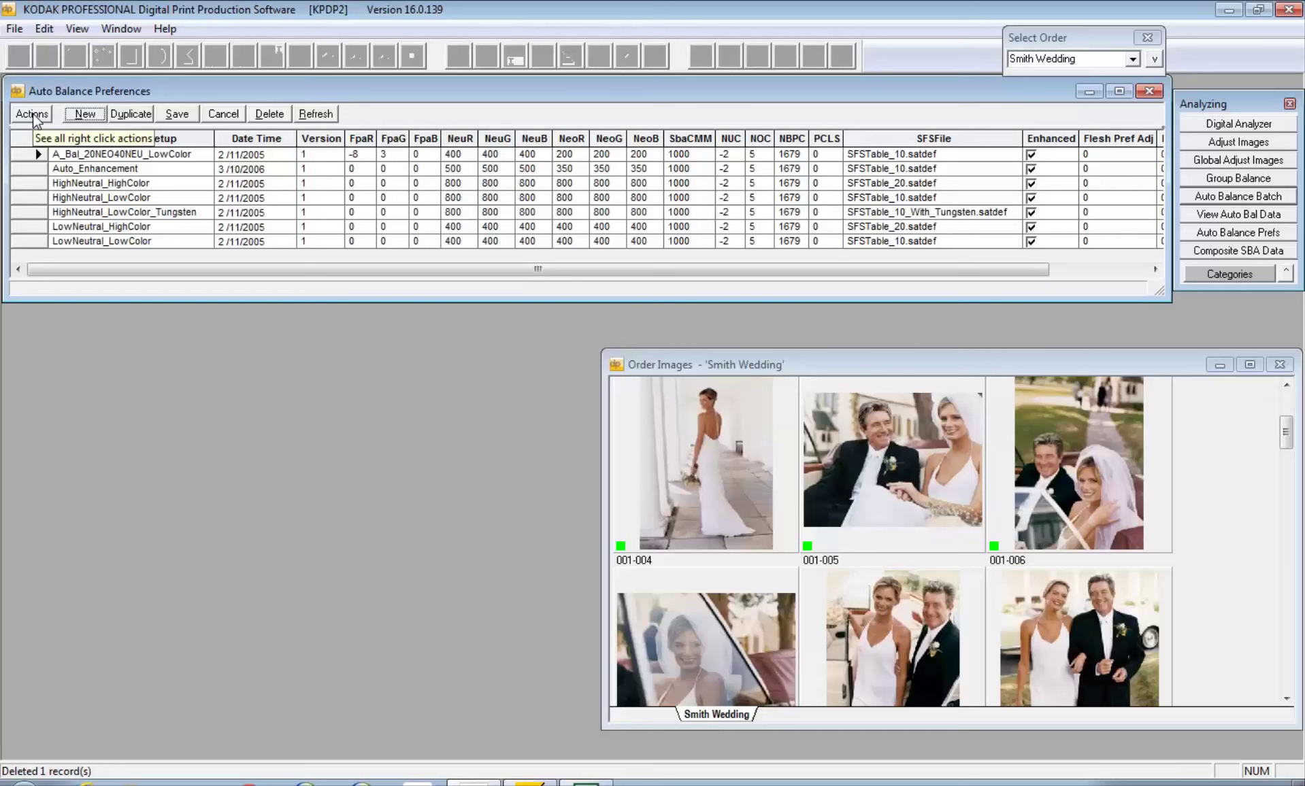
pyautogui.click(32, 114)
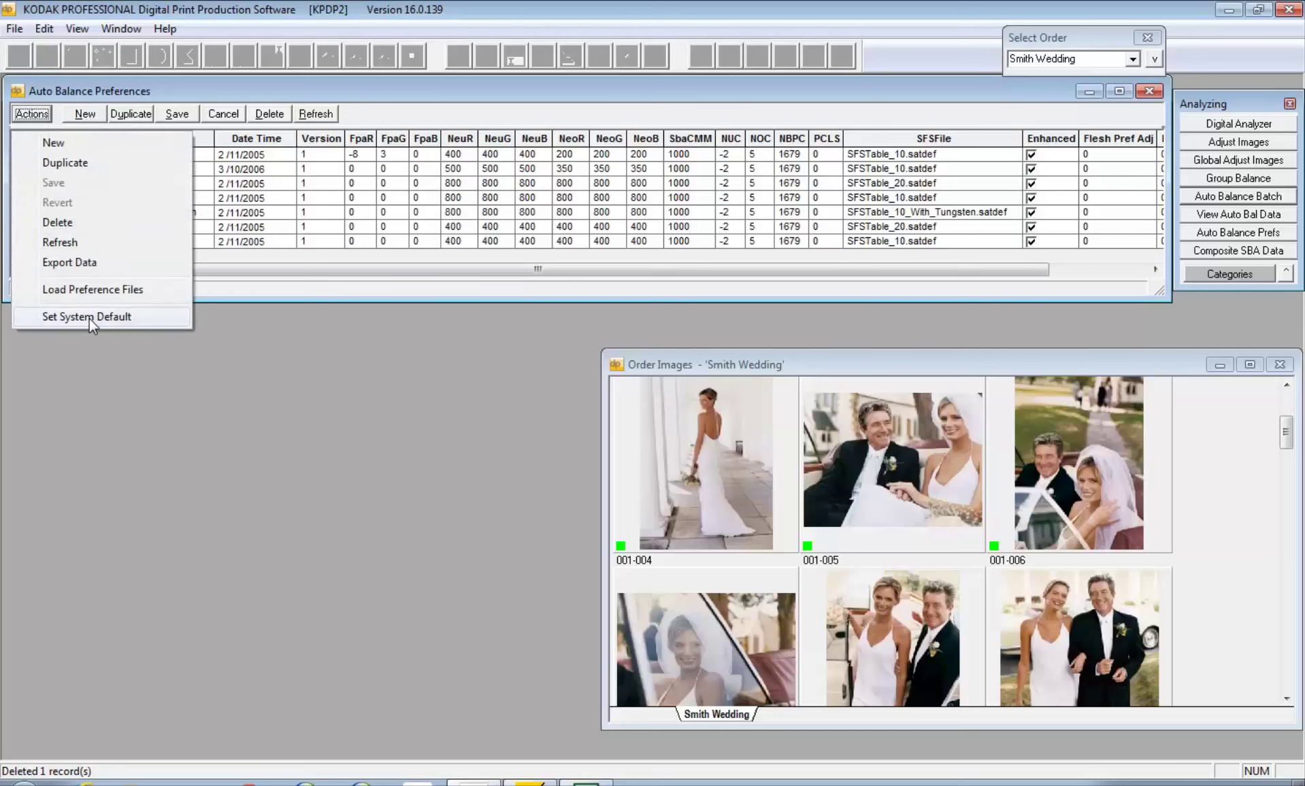
pyautogui.click(230, 299)
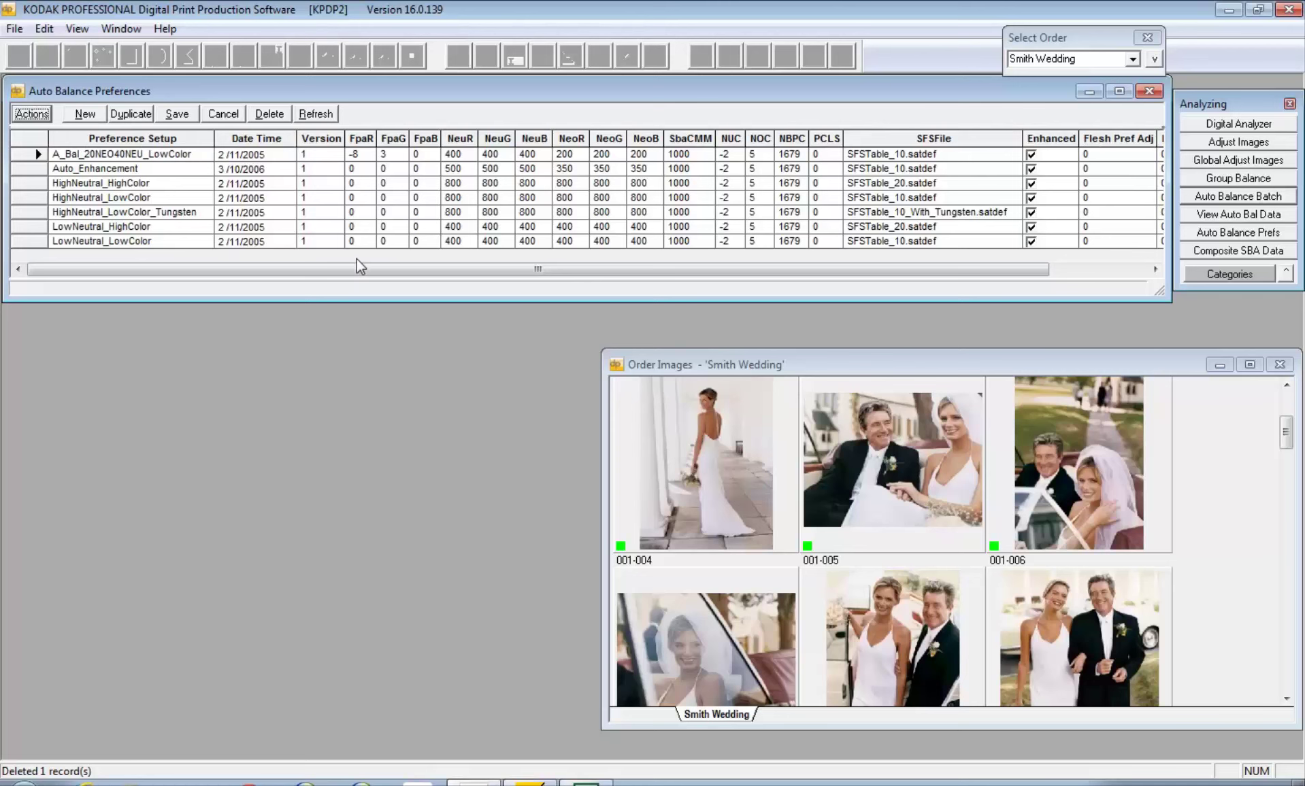
pyautogui.moveTo(360, 272); pyautogui.dragTo(270, 266)
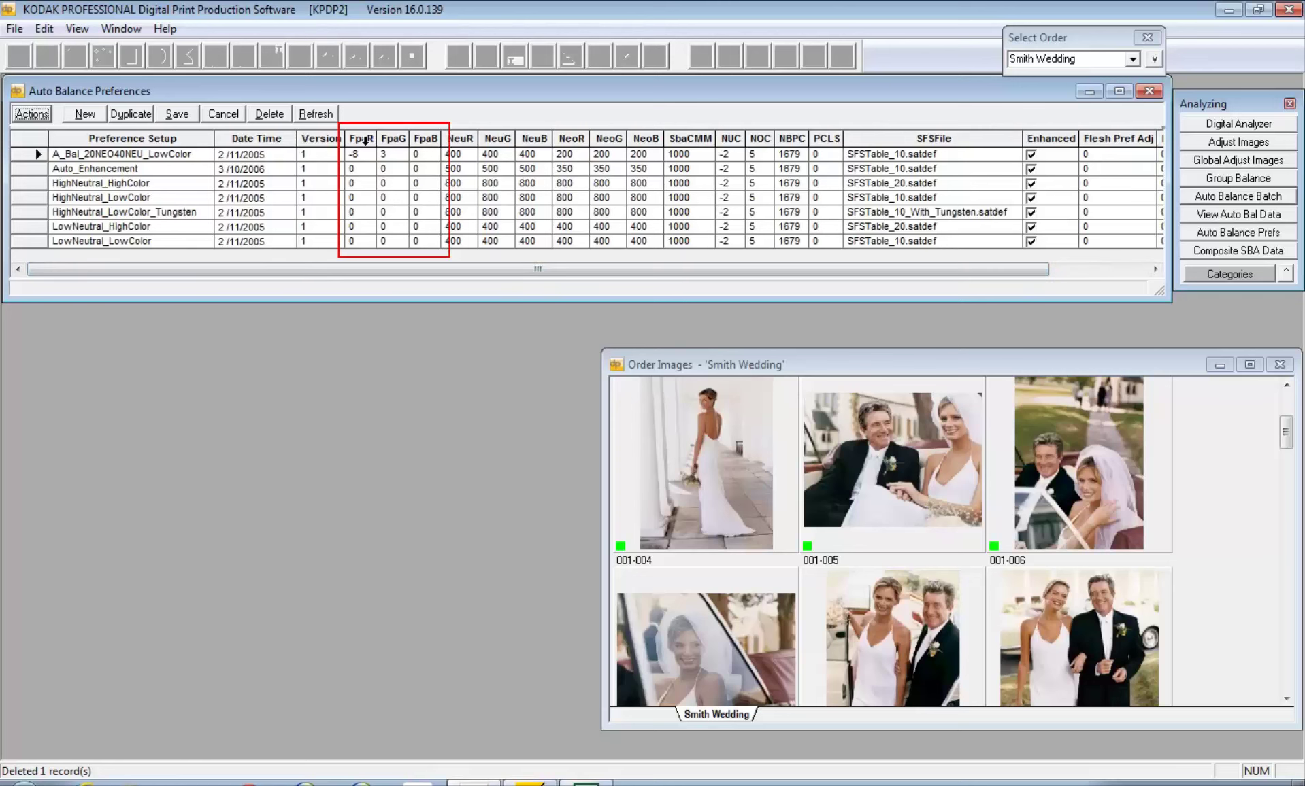
pyautogui.click(365, 140)
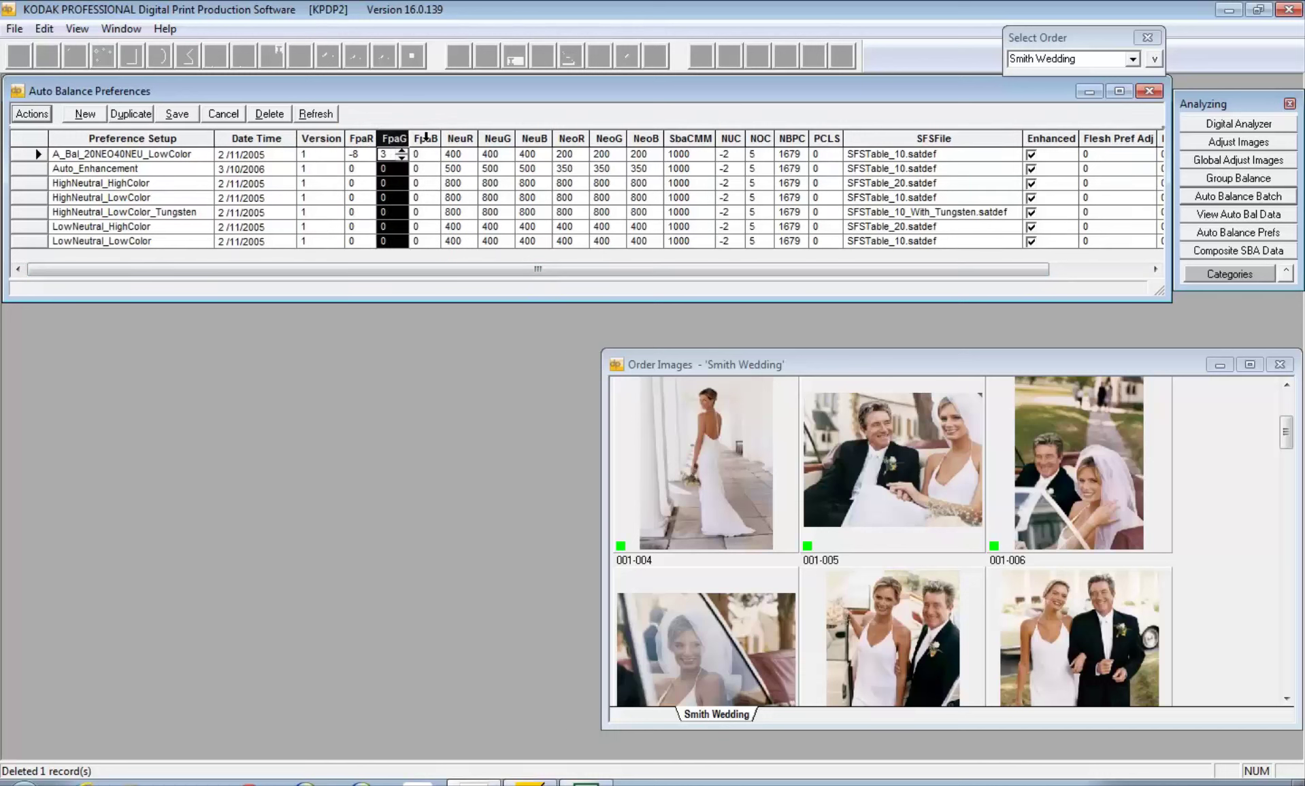
pyautogui.press('Right')
pyautogui.press('Right')
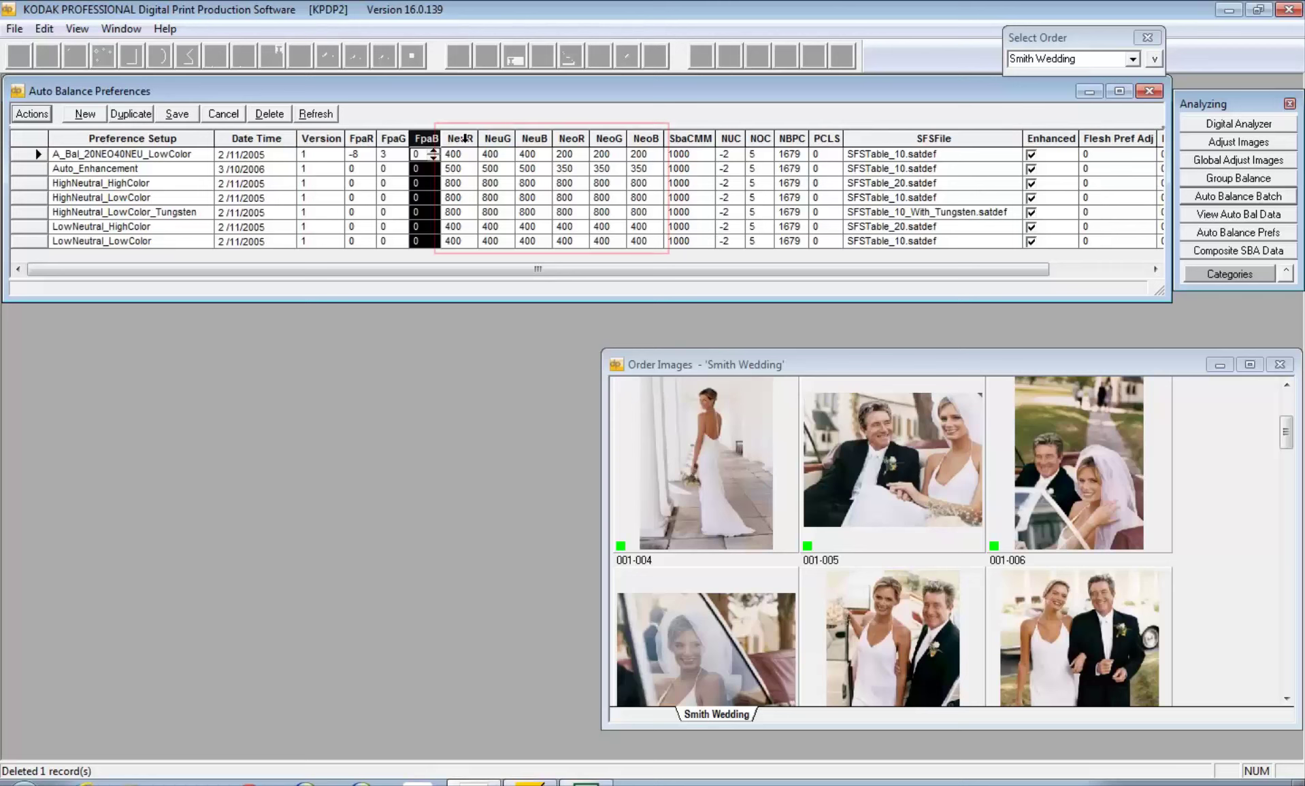
pyautogui.click(462, 138)
pyautogui.click(495, 138)
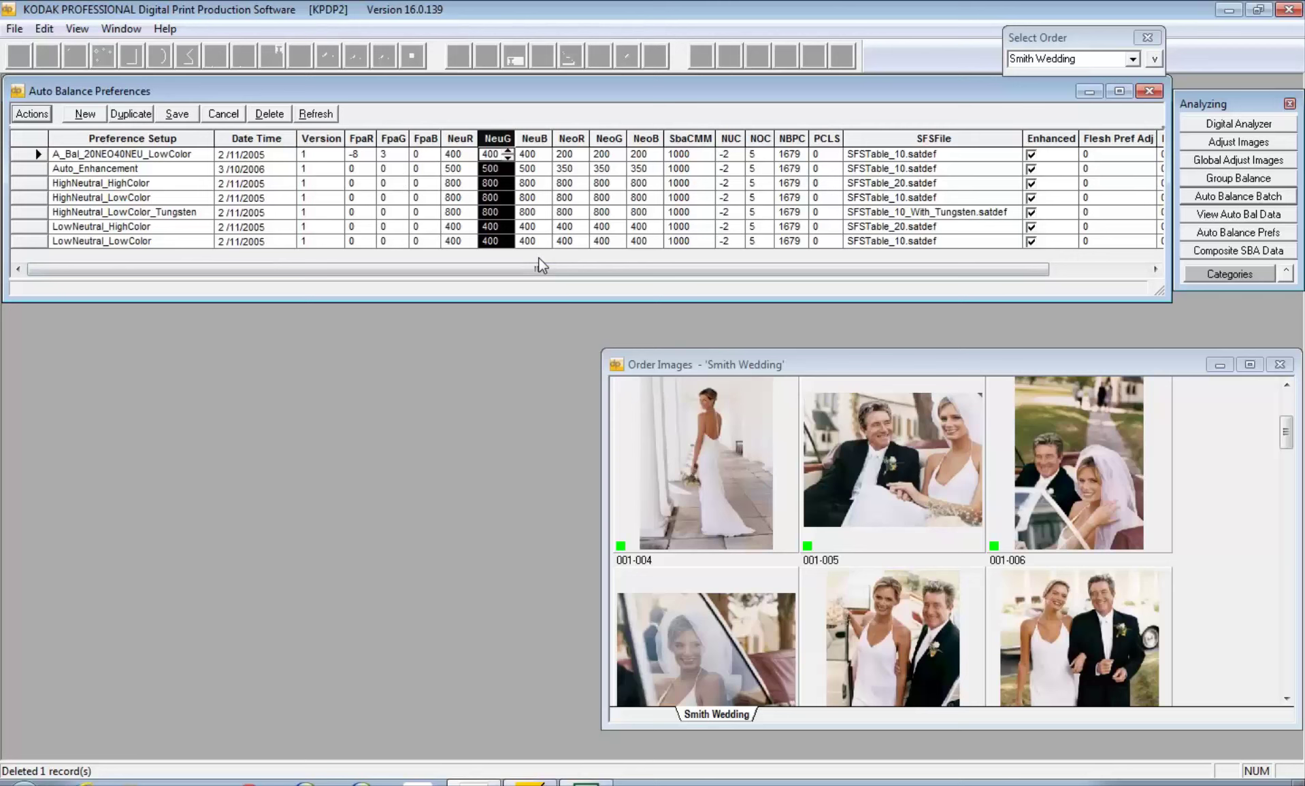
pyautogui.click(458, 138)
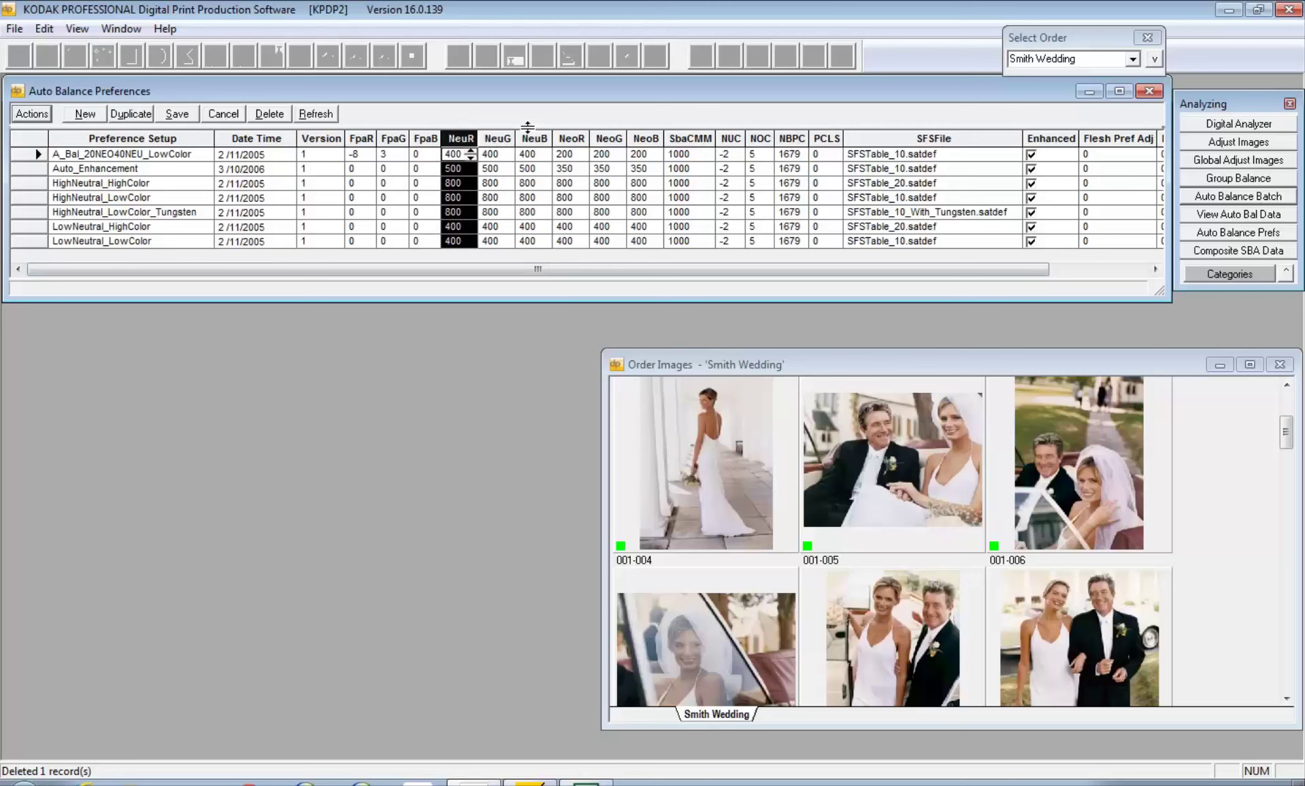
pyautogui.click(578, 137)
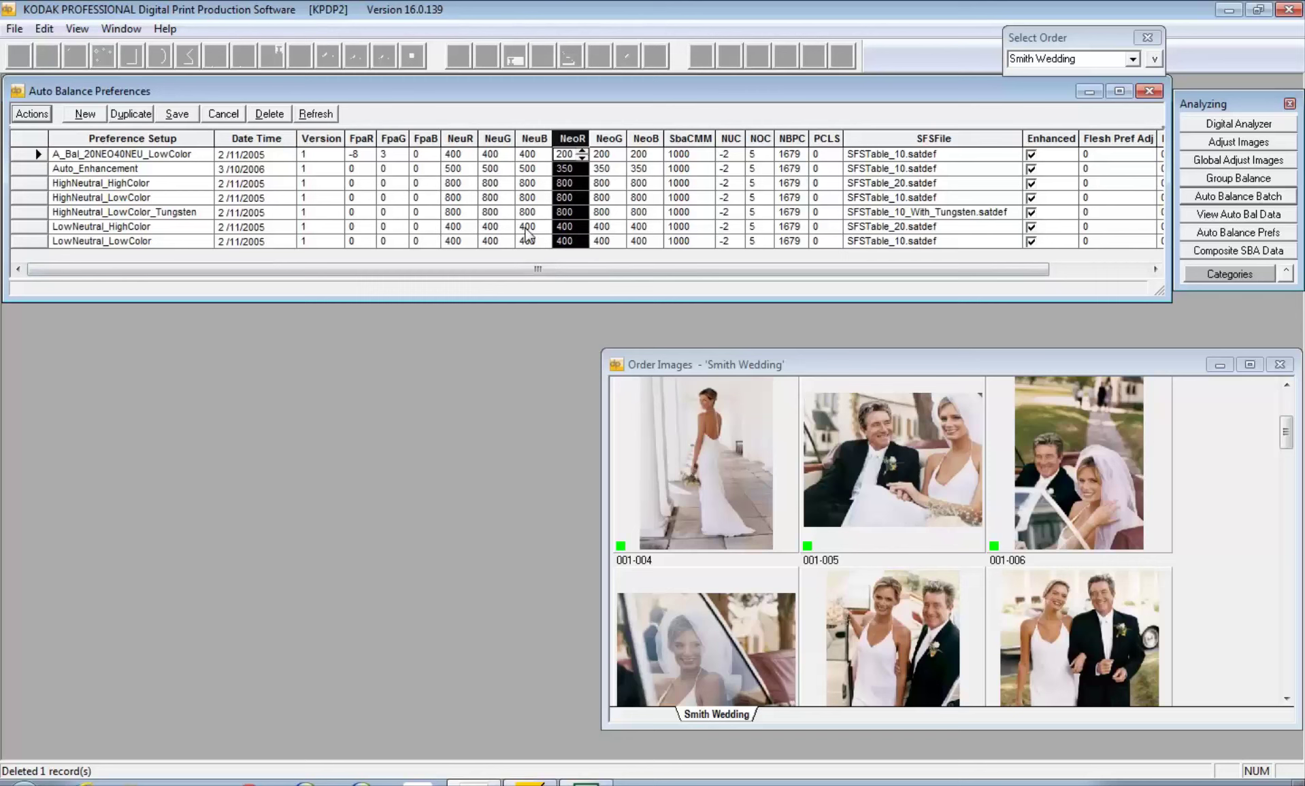
pyautogui.click(683, 138)
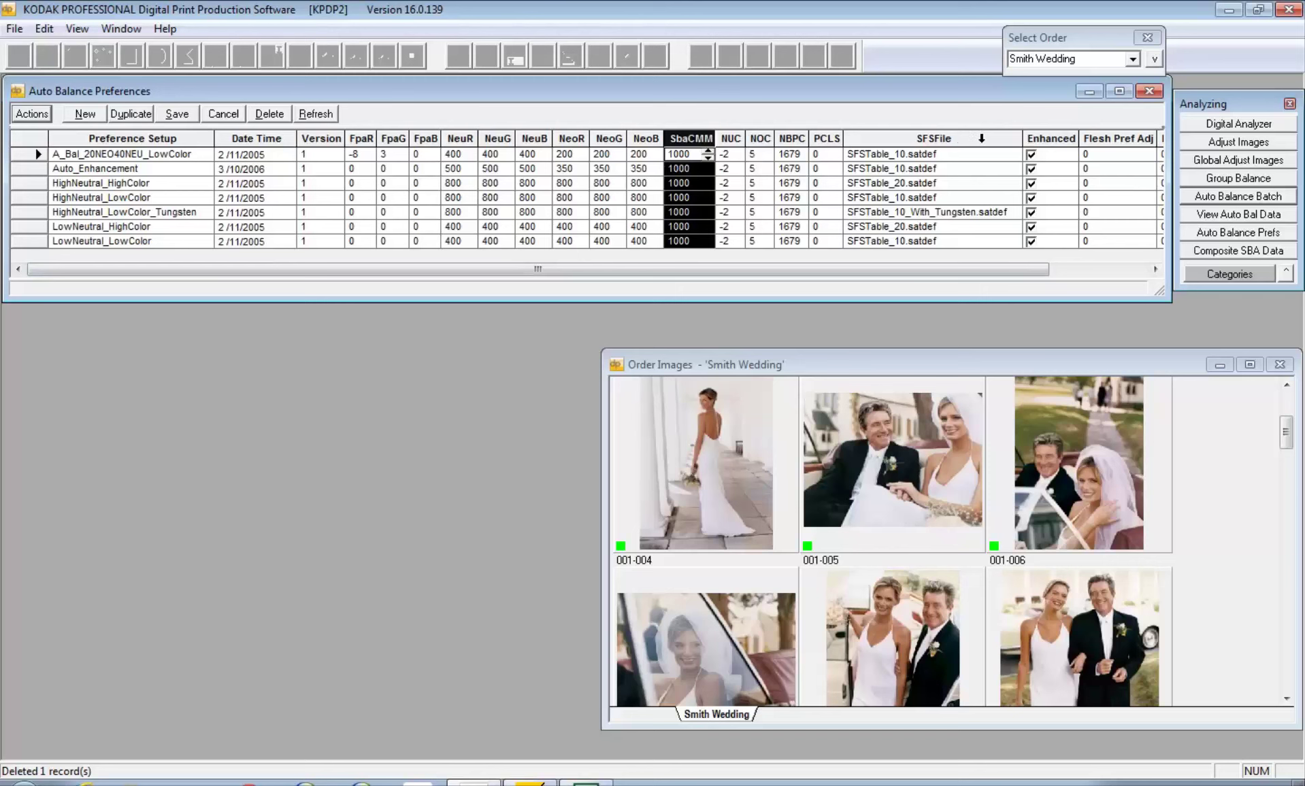
pyautogui.click(980, 140)
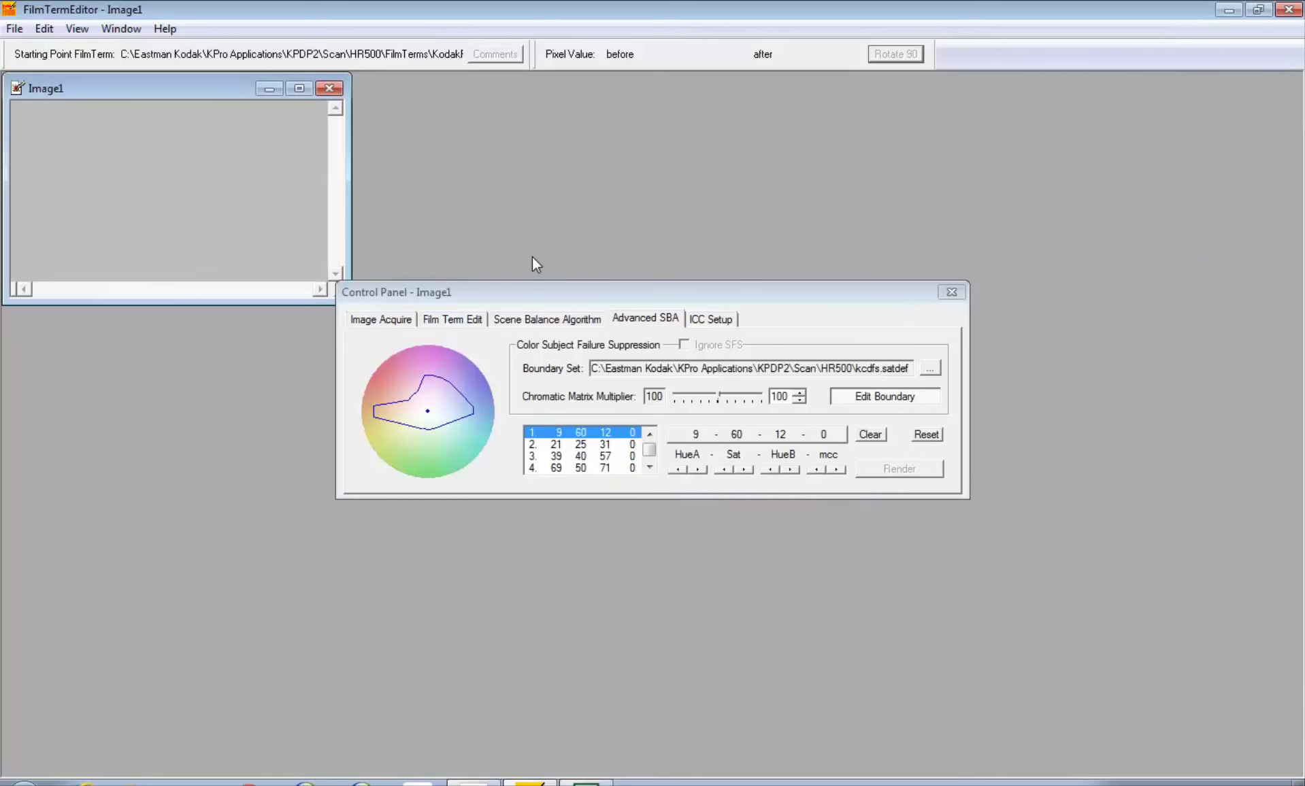
# Close FilmTermEditor to return to DP2's Auto Balance Preferences table
pyautogui.click(1289, 9)
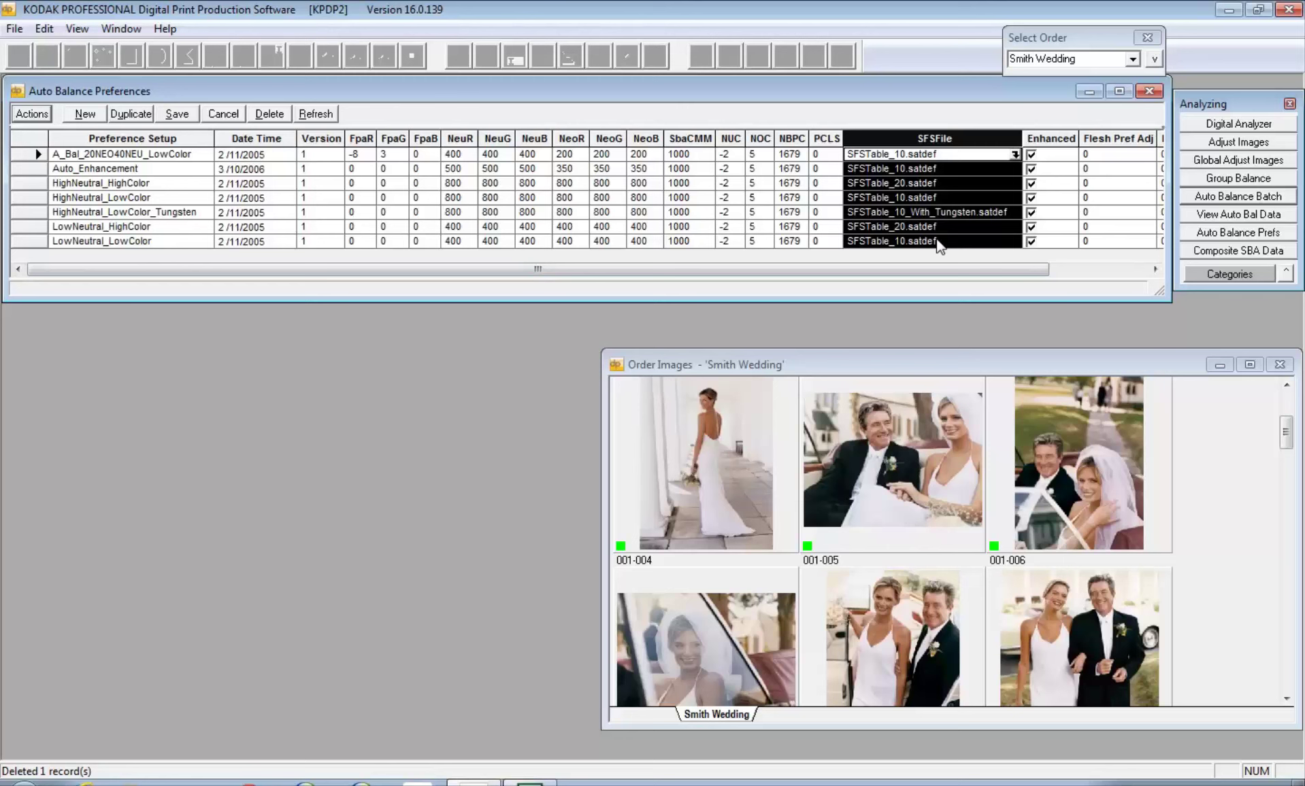
pyautogui.click(1014, 154)
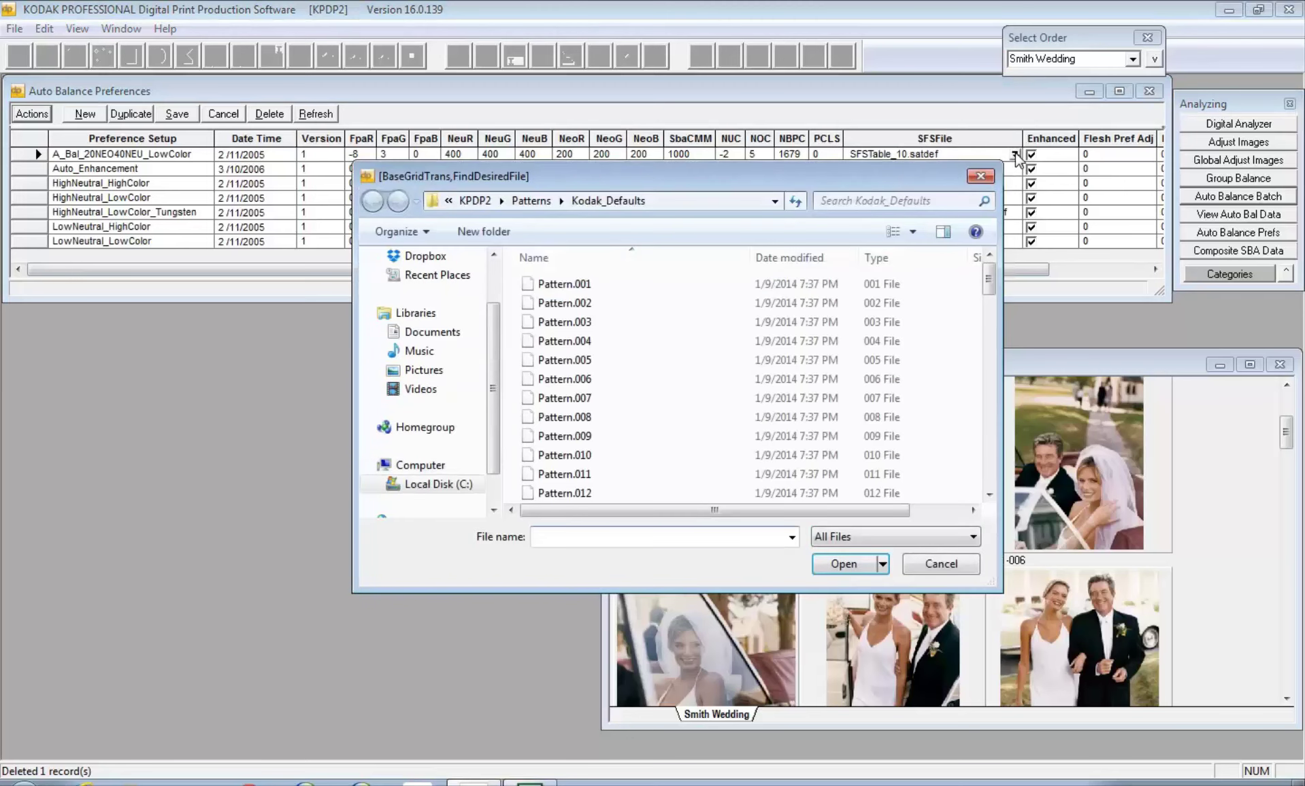
pyautogui.click(938, 566)
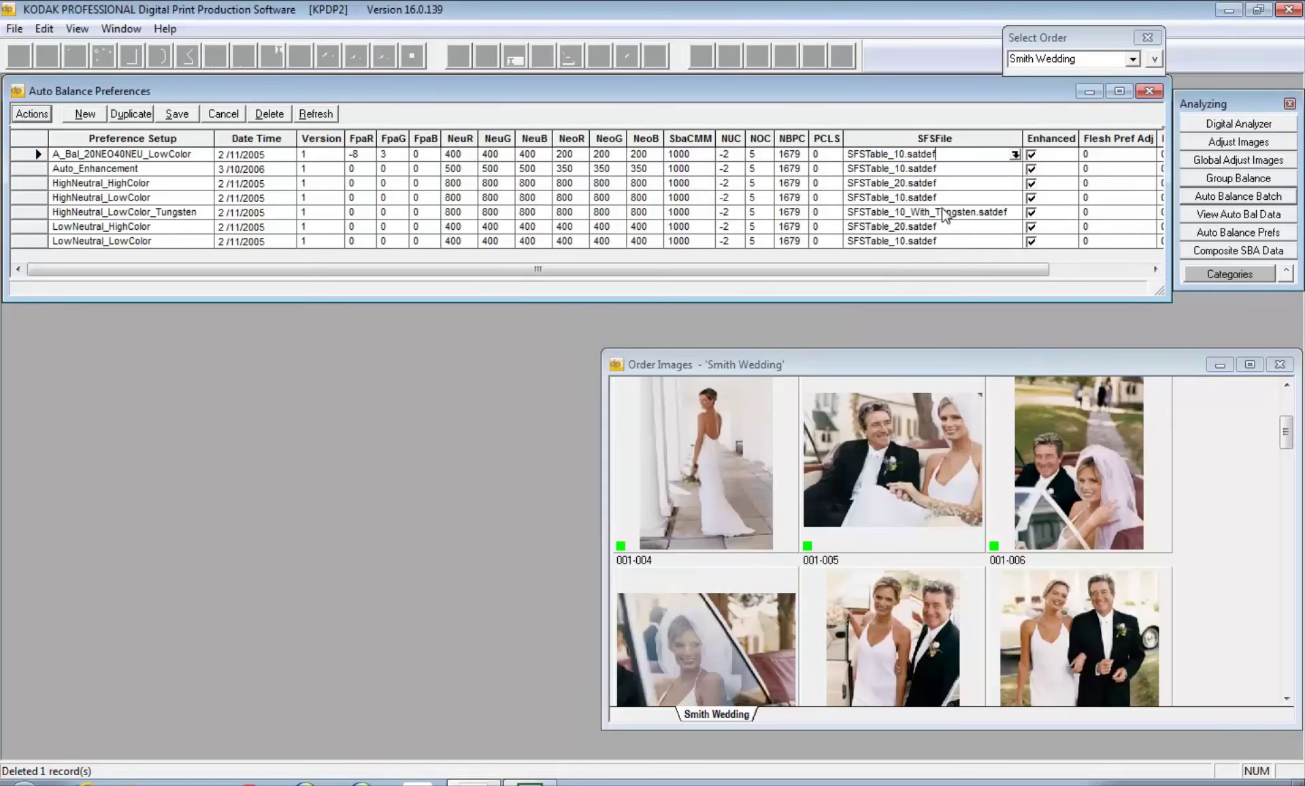
# Duplicate the LowNeutral_LowColor preference and name the copy LowNeutral_LowColor_edit
pyautogui.click(30, 243)
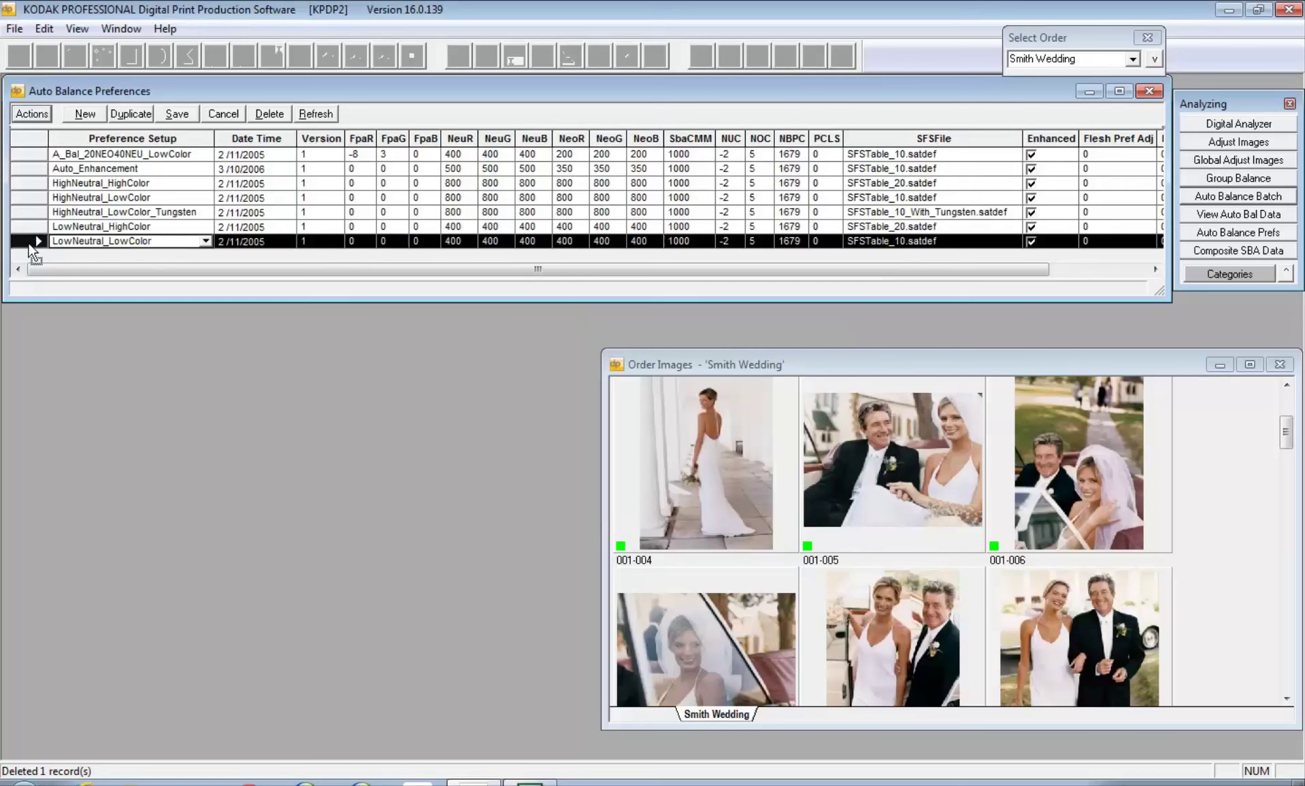
pyautogui.click(131, 114)
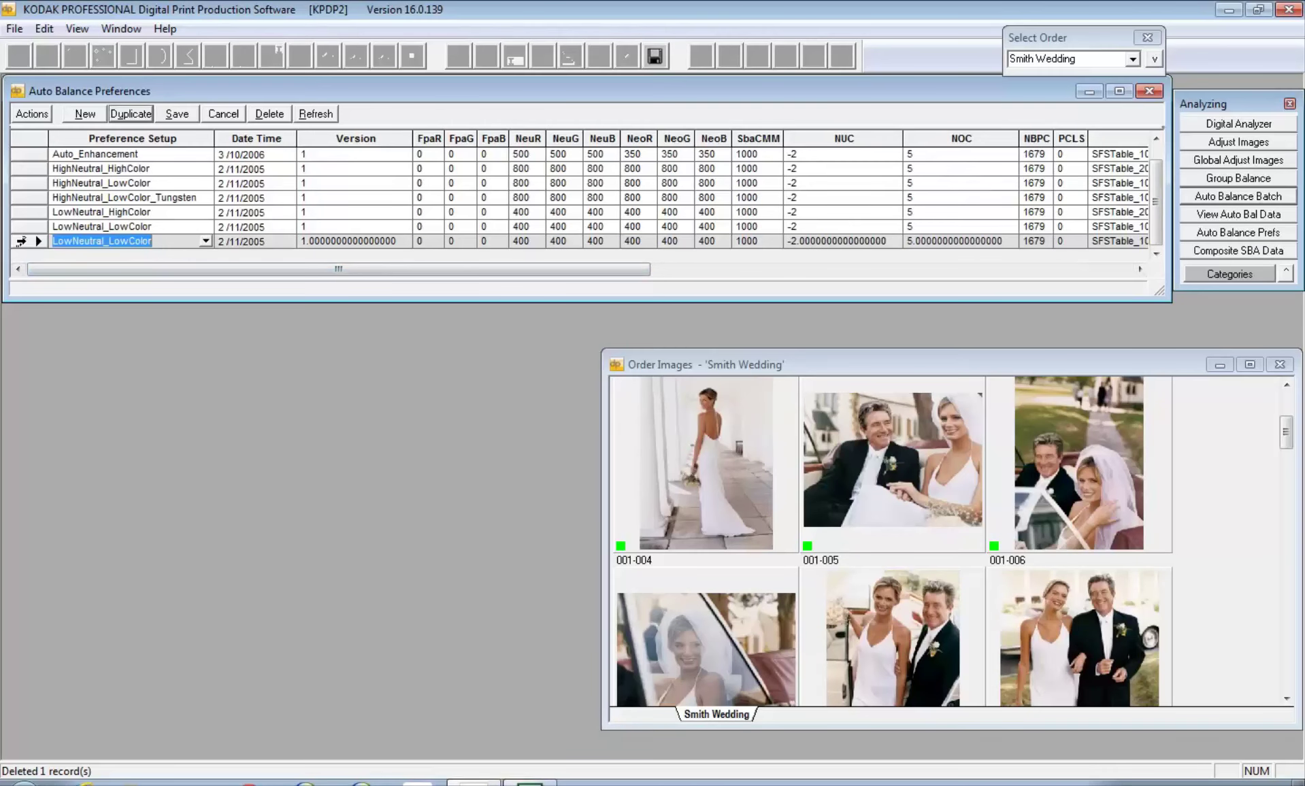
pyautogui.click(162, 241)
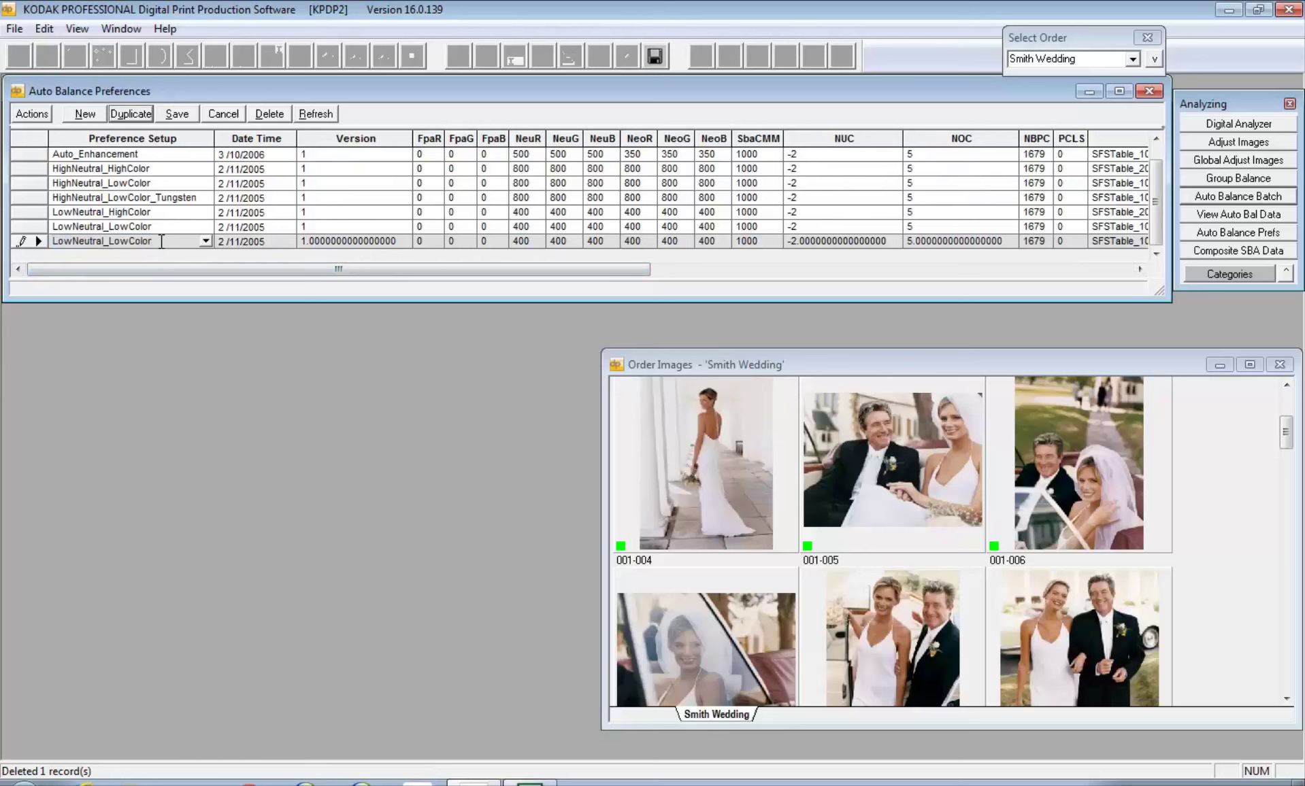
pyautogui.write('_edit')
pyautogui.moveTo(321, 269); pyautogui.dragTo(455, 275)
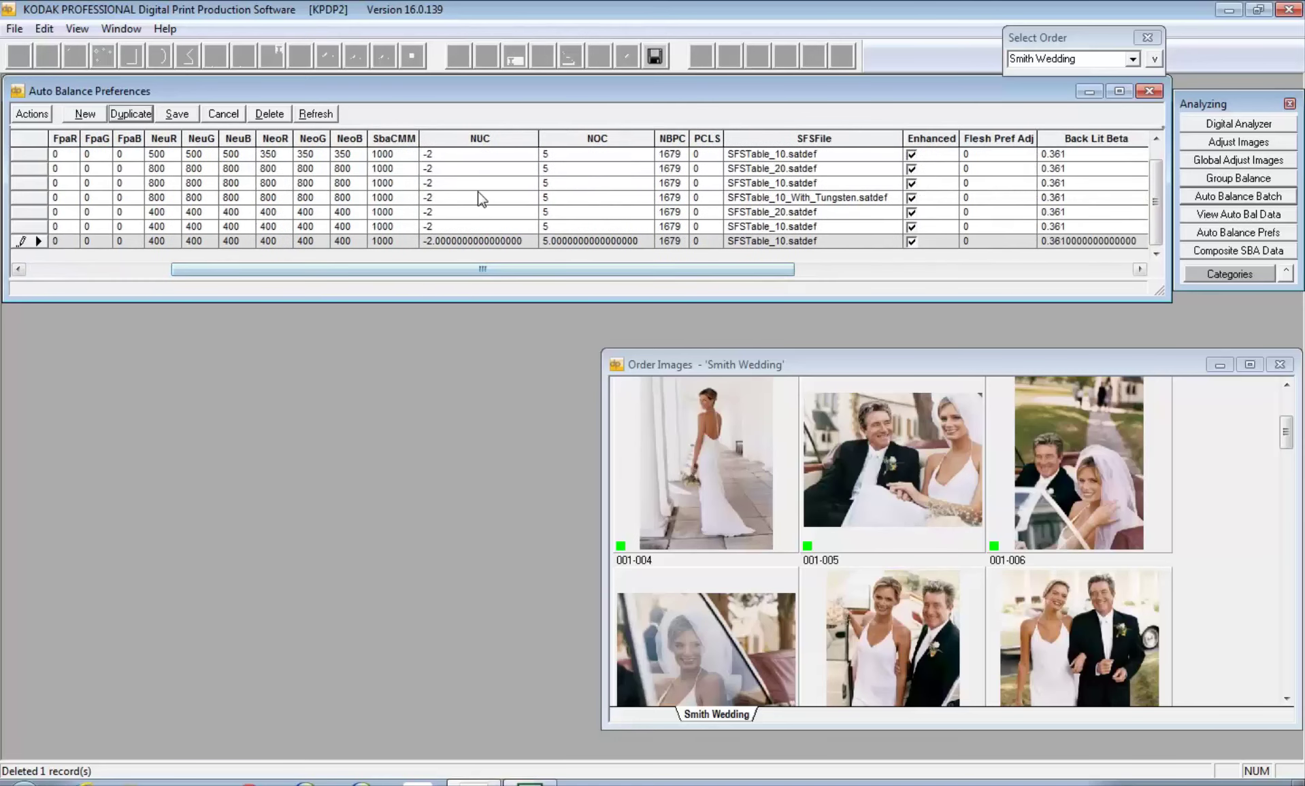
# Set the copy's NeoG, NeoB and NeoR values to 390
pyautogui.click(911, 242)
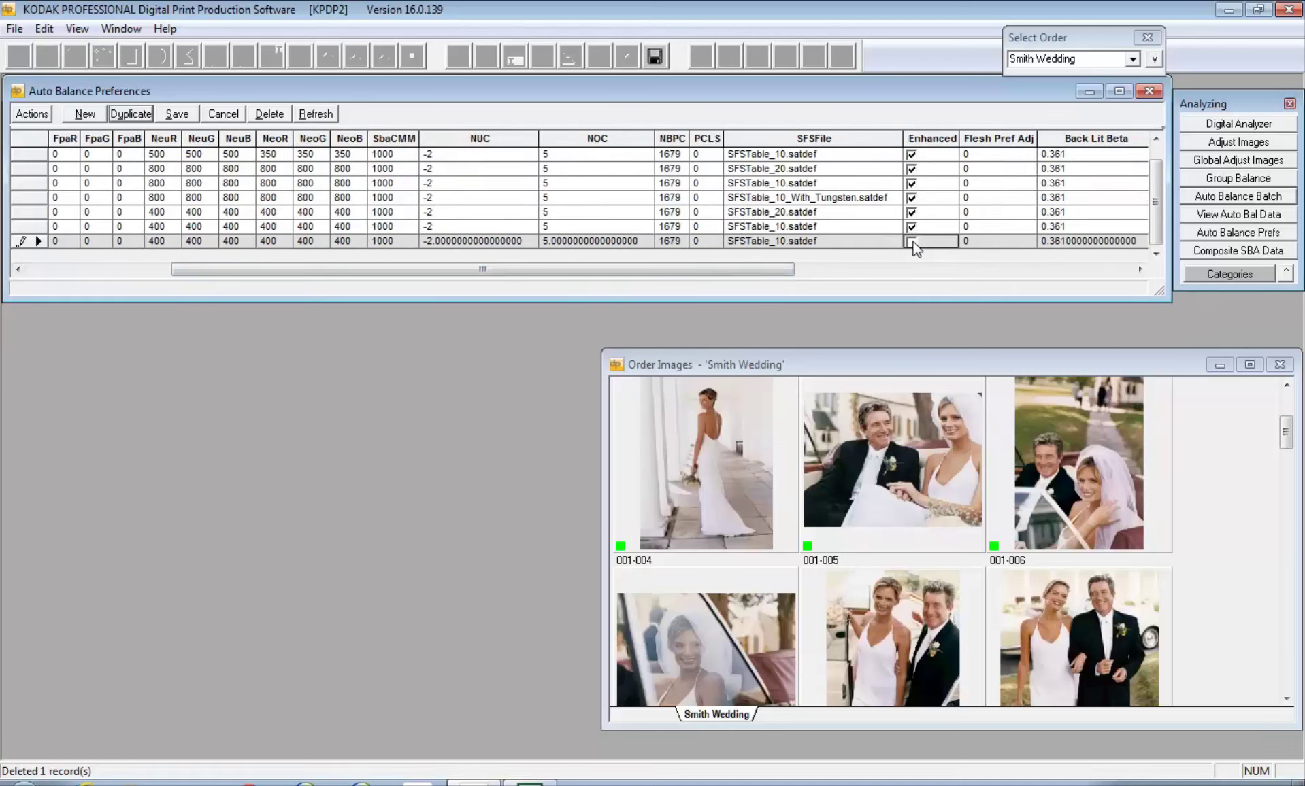
pyautogui.click(323, 243)
pyautogui.click(321, 245)
pyautogui.click(322, 245)
pyautogui.click(364, 243)
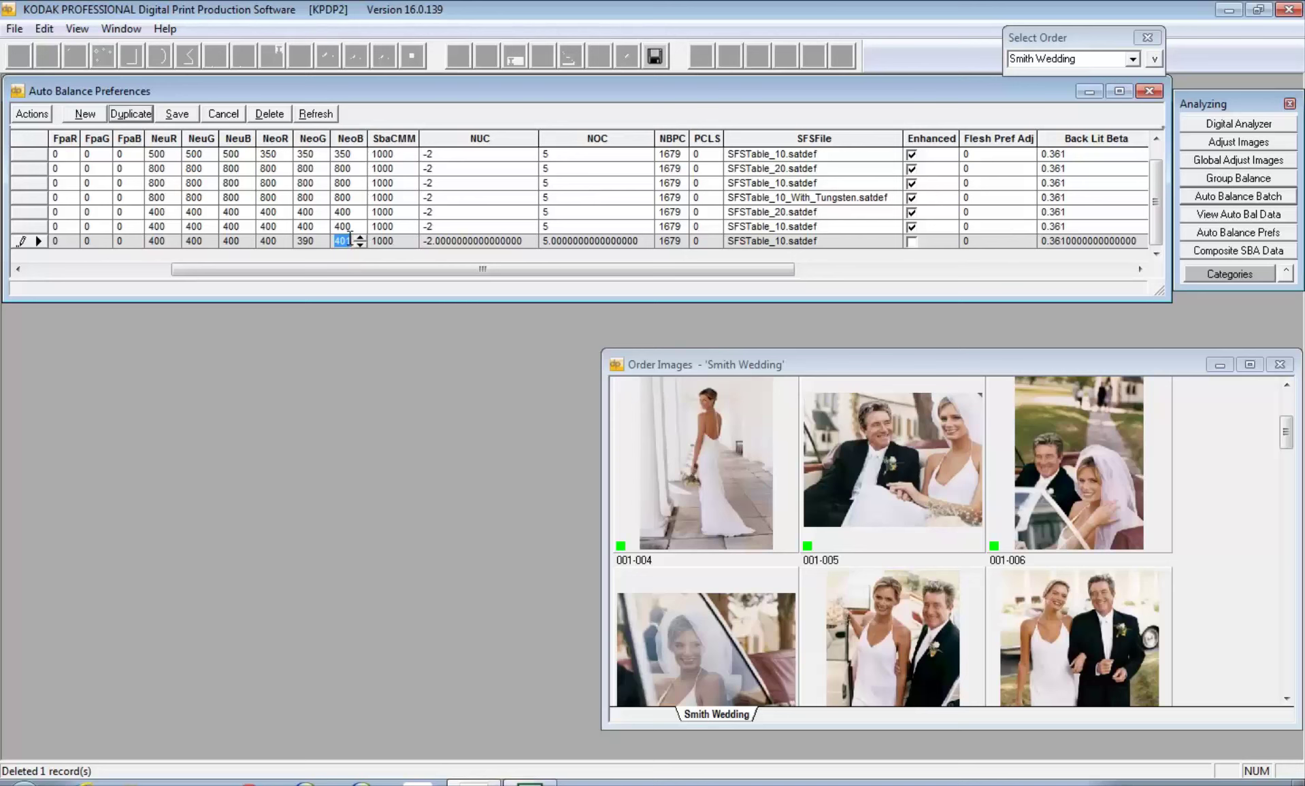
pyautogui.write('390')
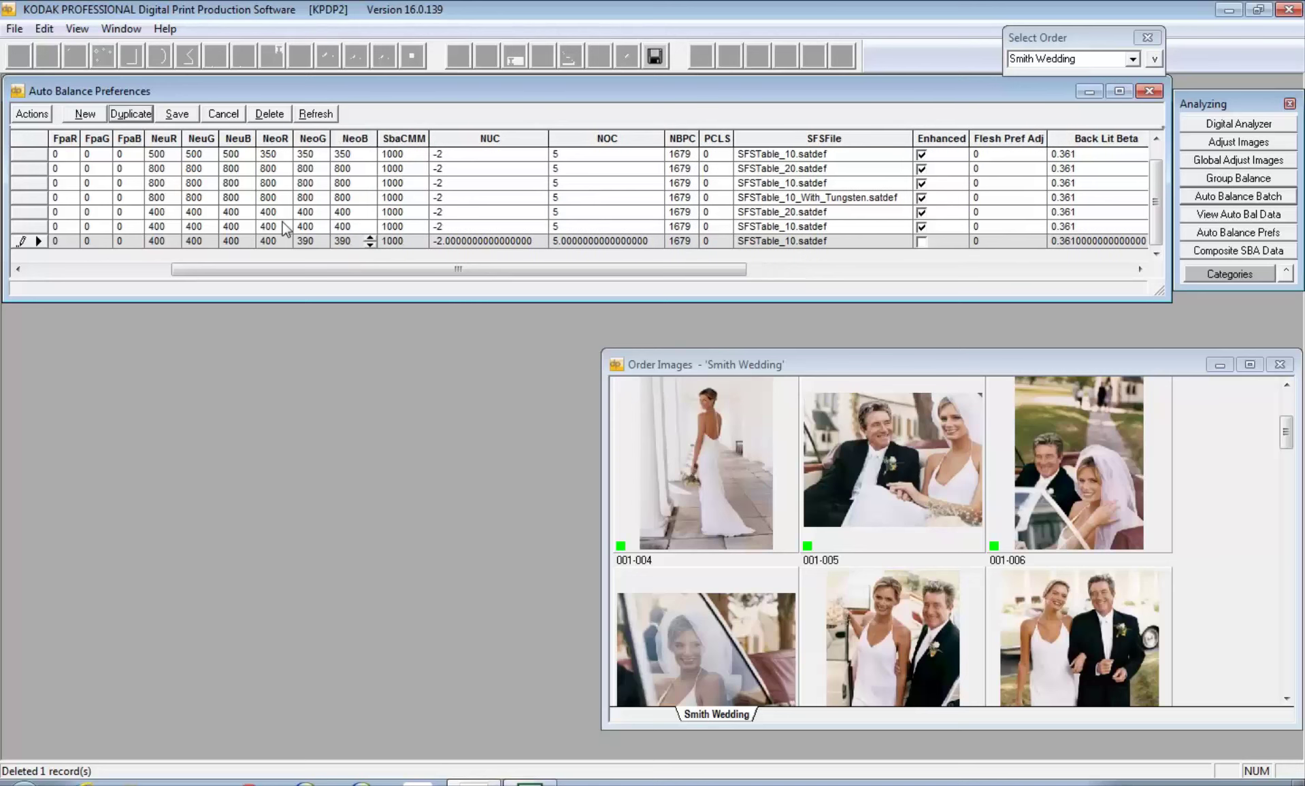
pyautogui.click(278, 241)
pyautogui.press('BackSpace')
pyautogui.press('BackSpace')
pyautogui.press('BackSpace')
pyautogui.write('390')
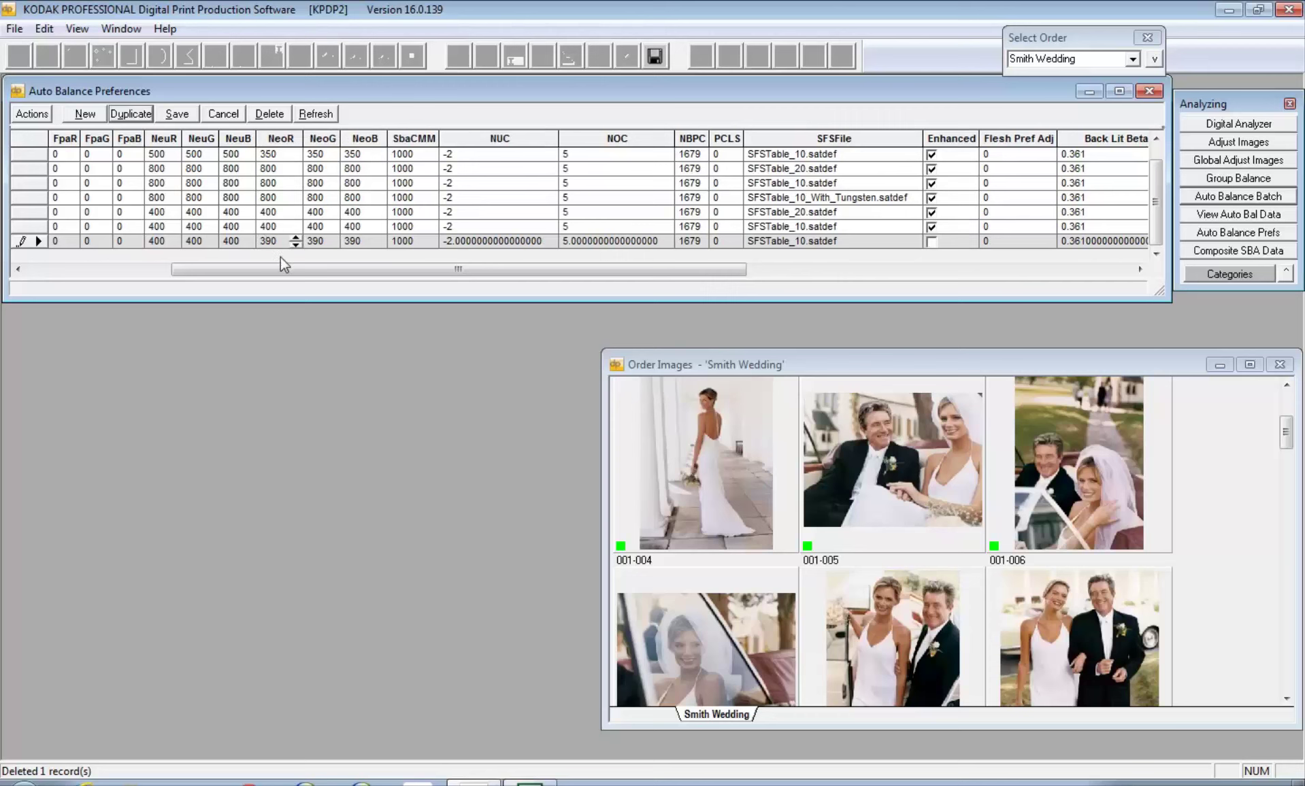
pyautogui.press('Return')
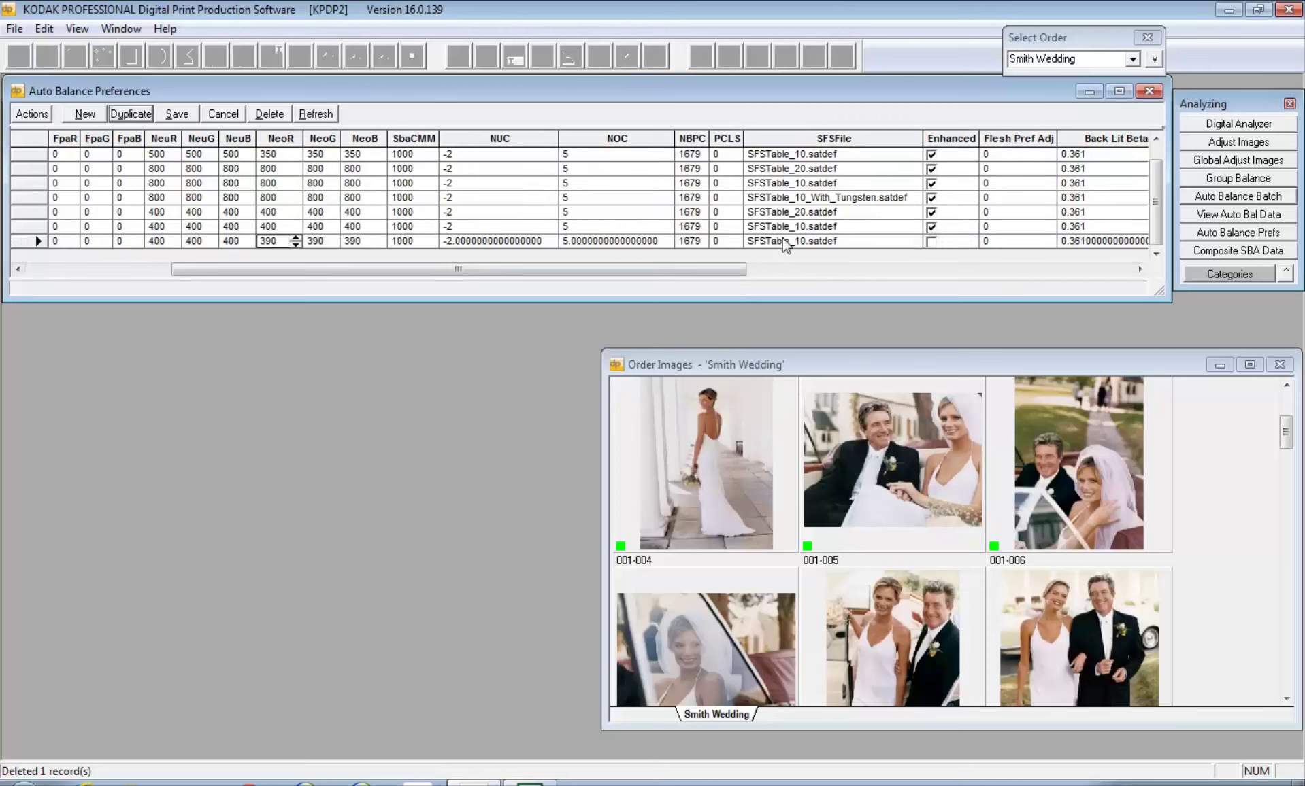
# Keep Enhanced checked, commit the new row, and close the preferences table
pyautogui.click(932, 241)
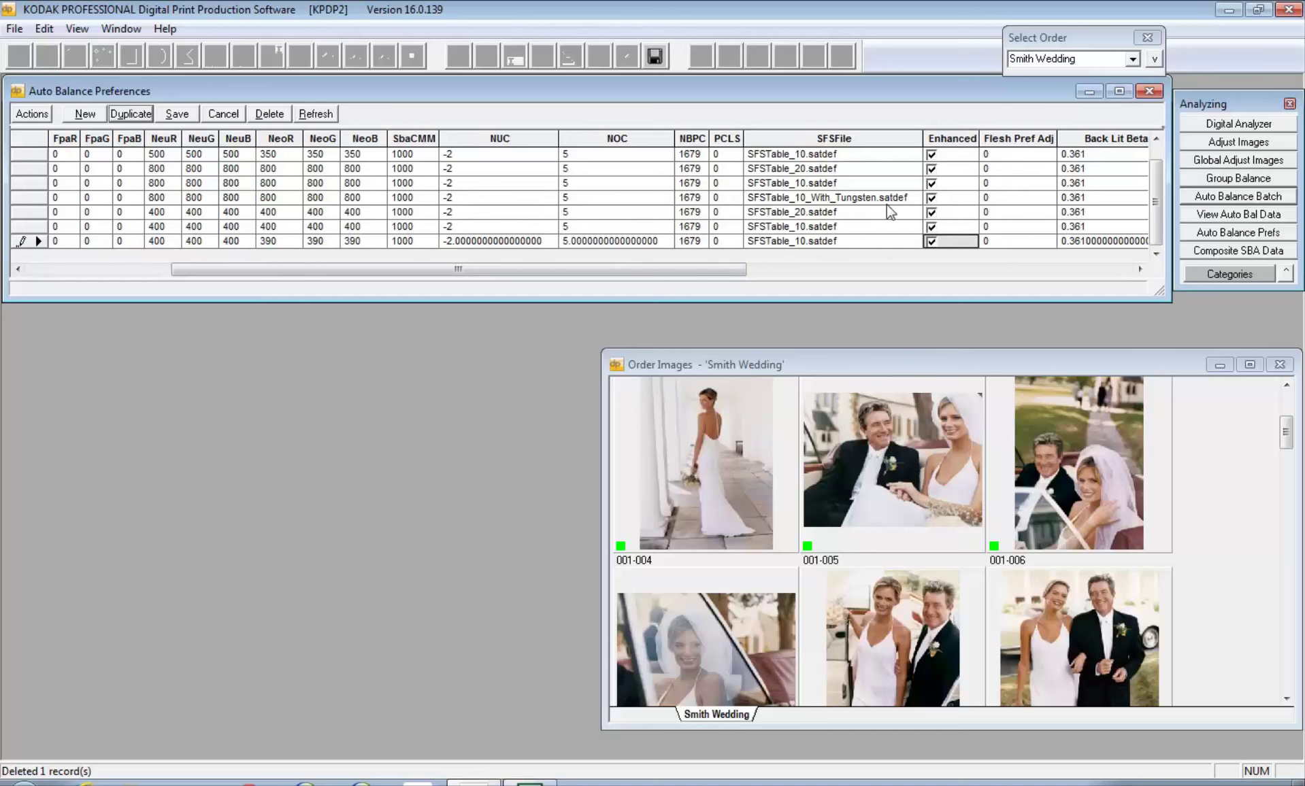
pyautogui.click(20, 241)
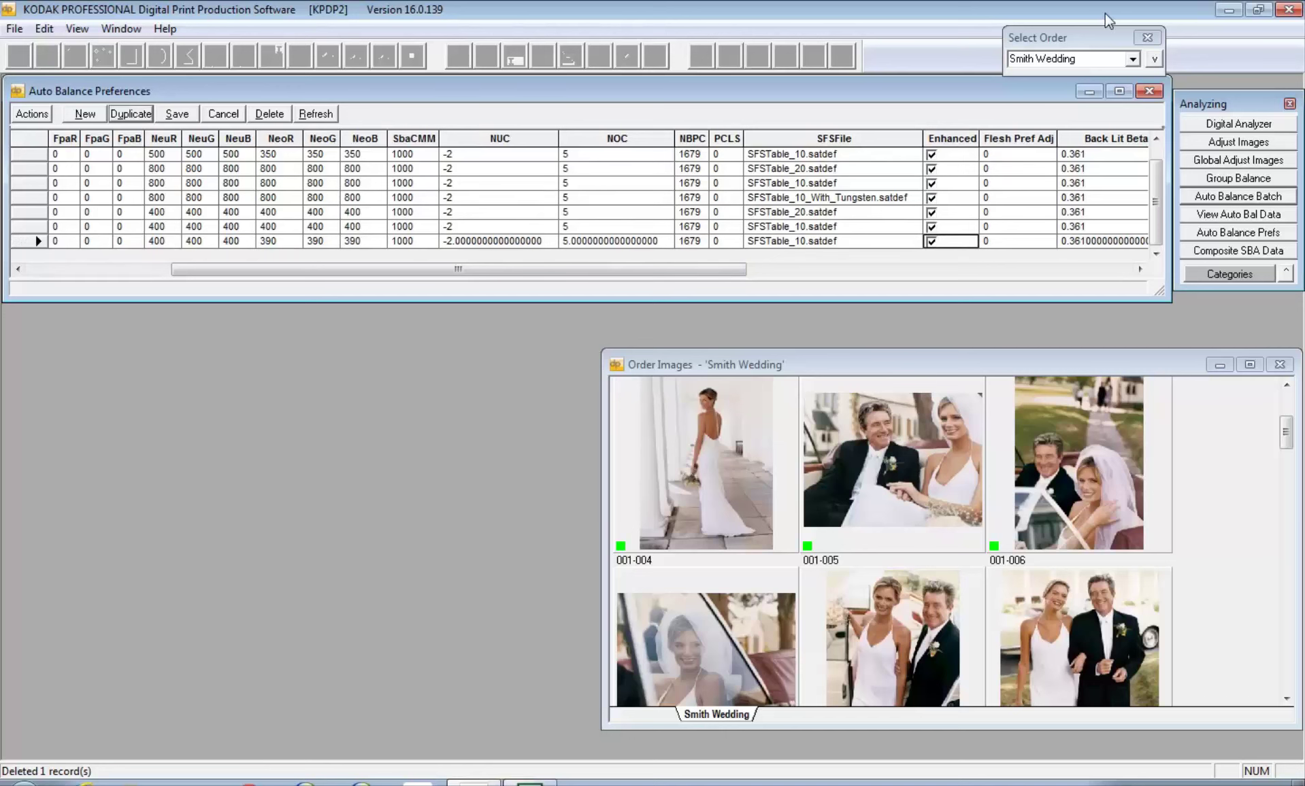
pyautogui.click(1148, 90)
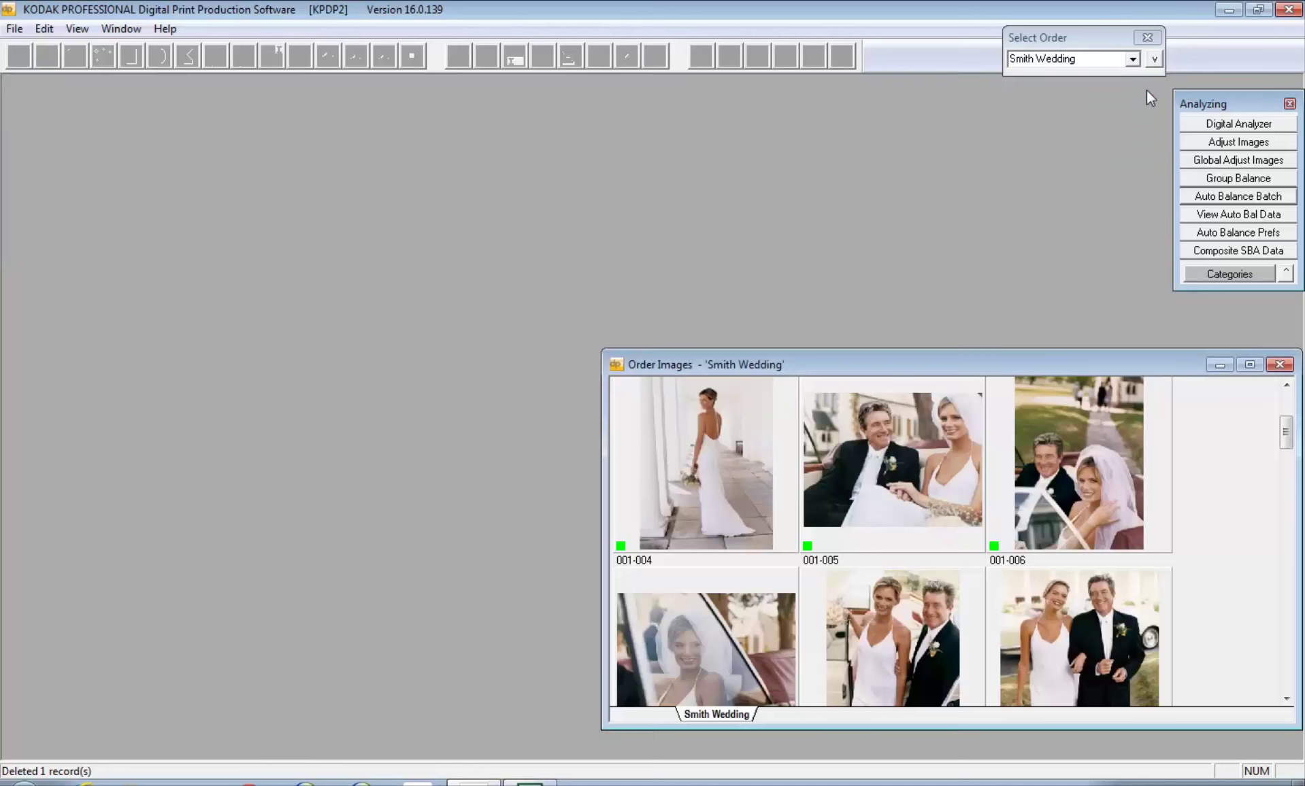
# Reopen Auto Balance Batch and choose LowNeutral_LowColor_edit as the preference
pyautogui.click(1264, 197)
pyautogui.moveTo(263, 88); pyautogui.dragTo(653, 89)
pyautogui.click(739, 449)
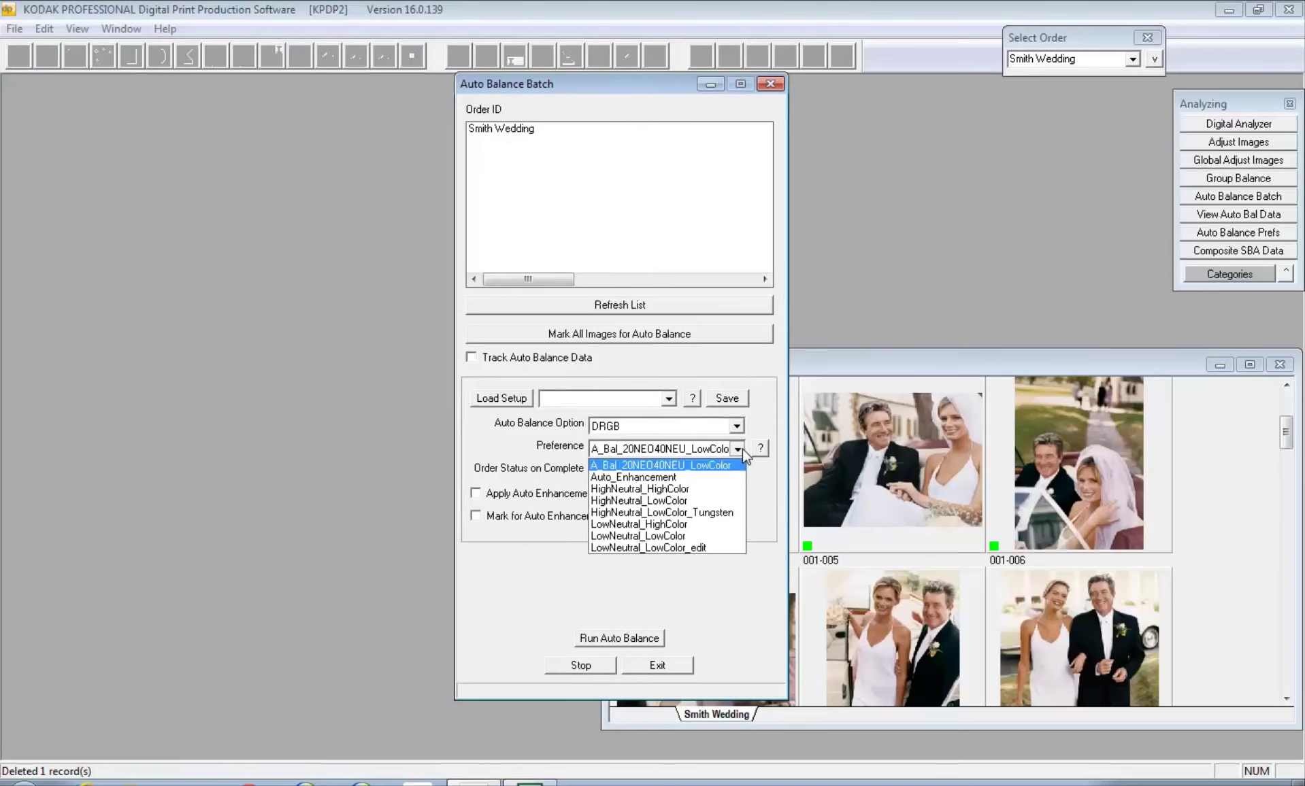
pyautogui.click(689, 550)
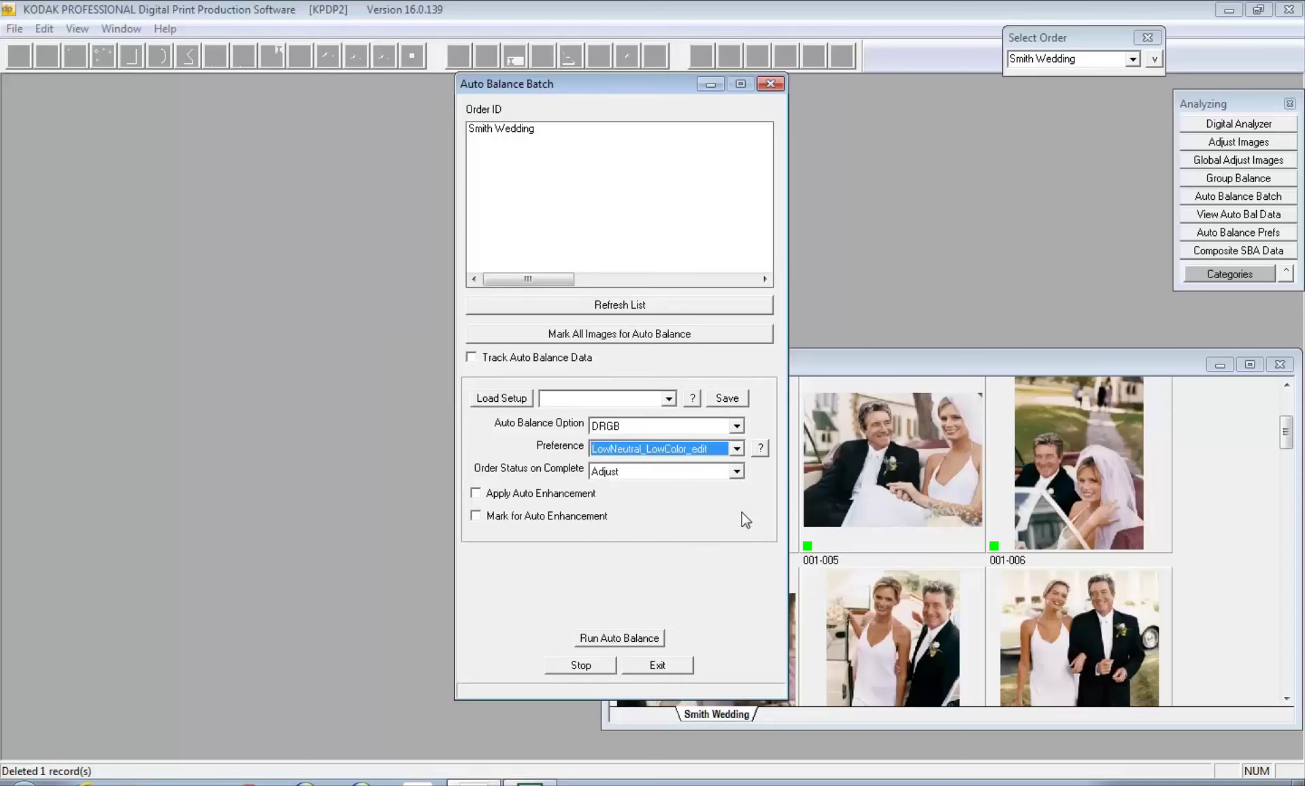